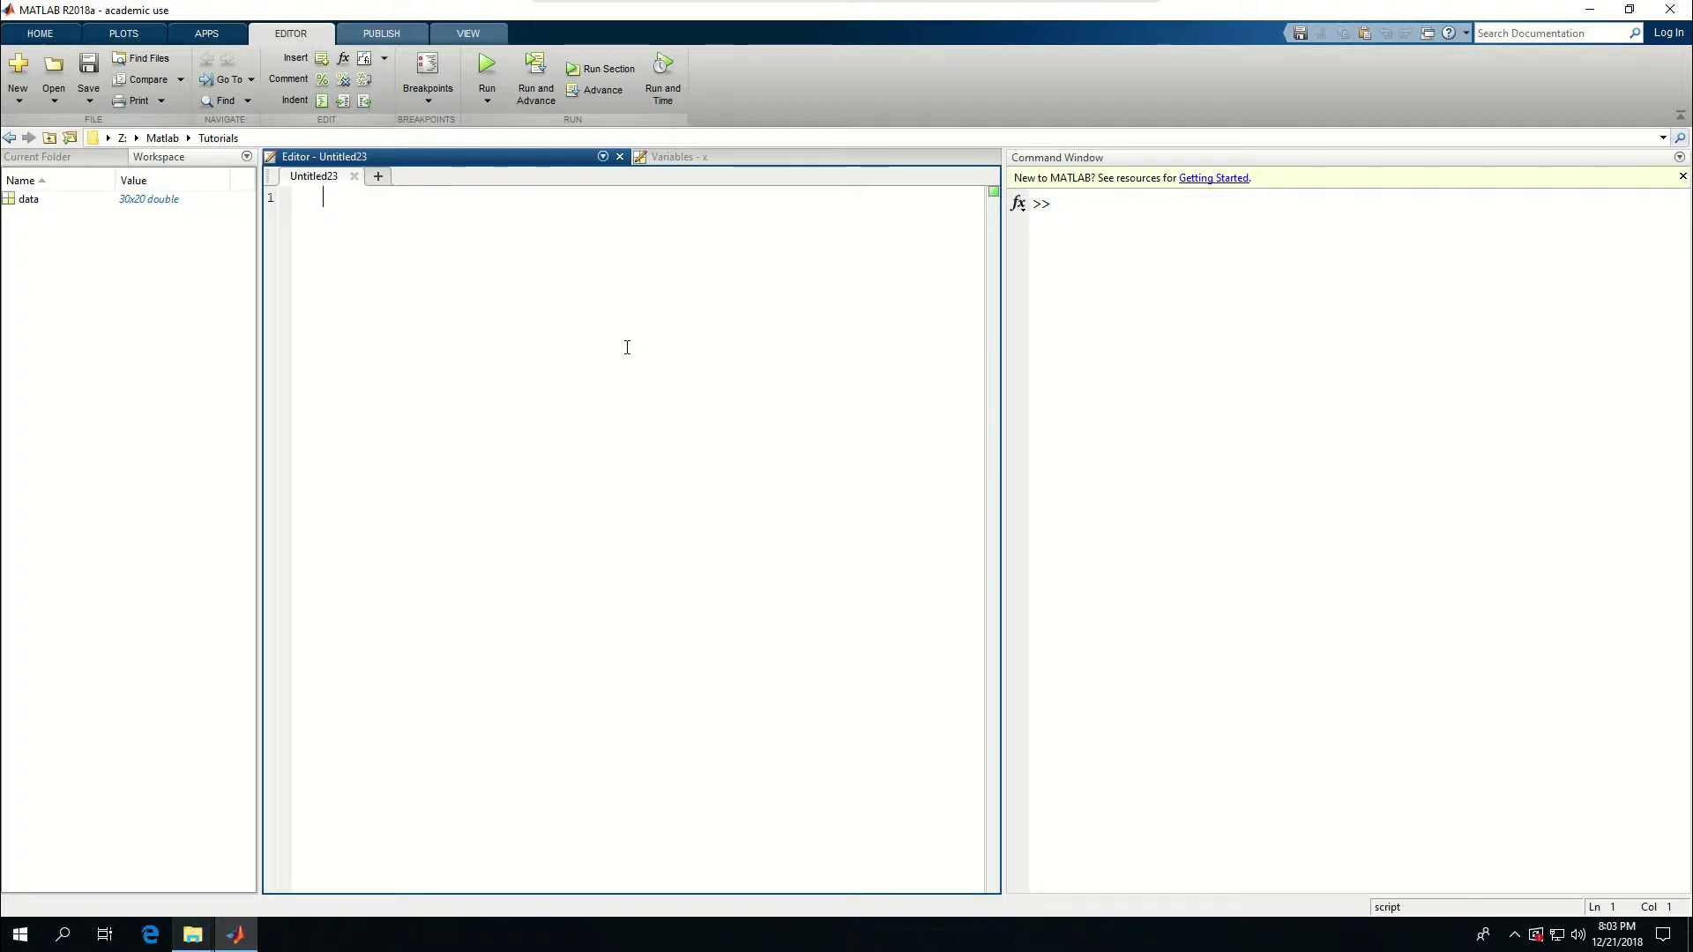
pyautogui.write('clc')
# Step: Begin the script with 'clear; close all; clc;', then freq = 100, w = 2*pi*freq and Fs = 256e3
pyautogui.press('BackSpace')
pyautogui.press('BackSpace')
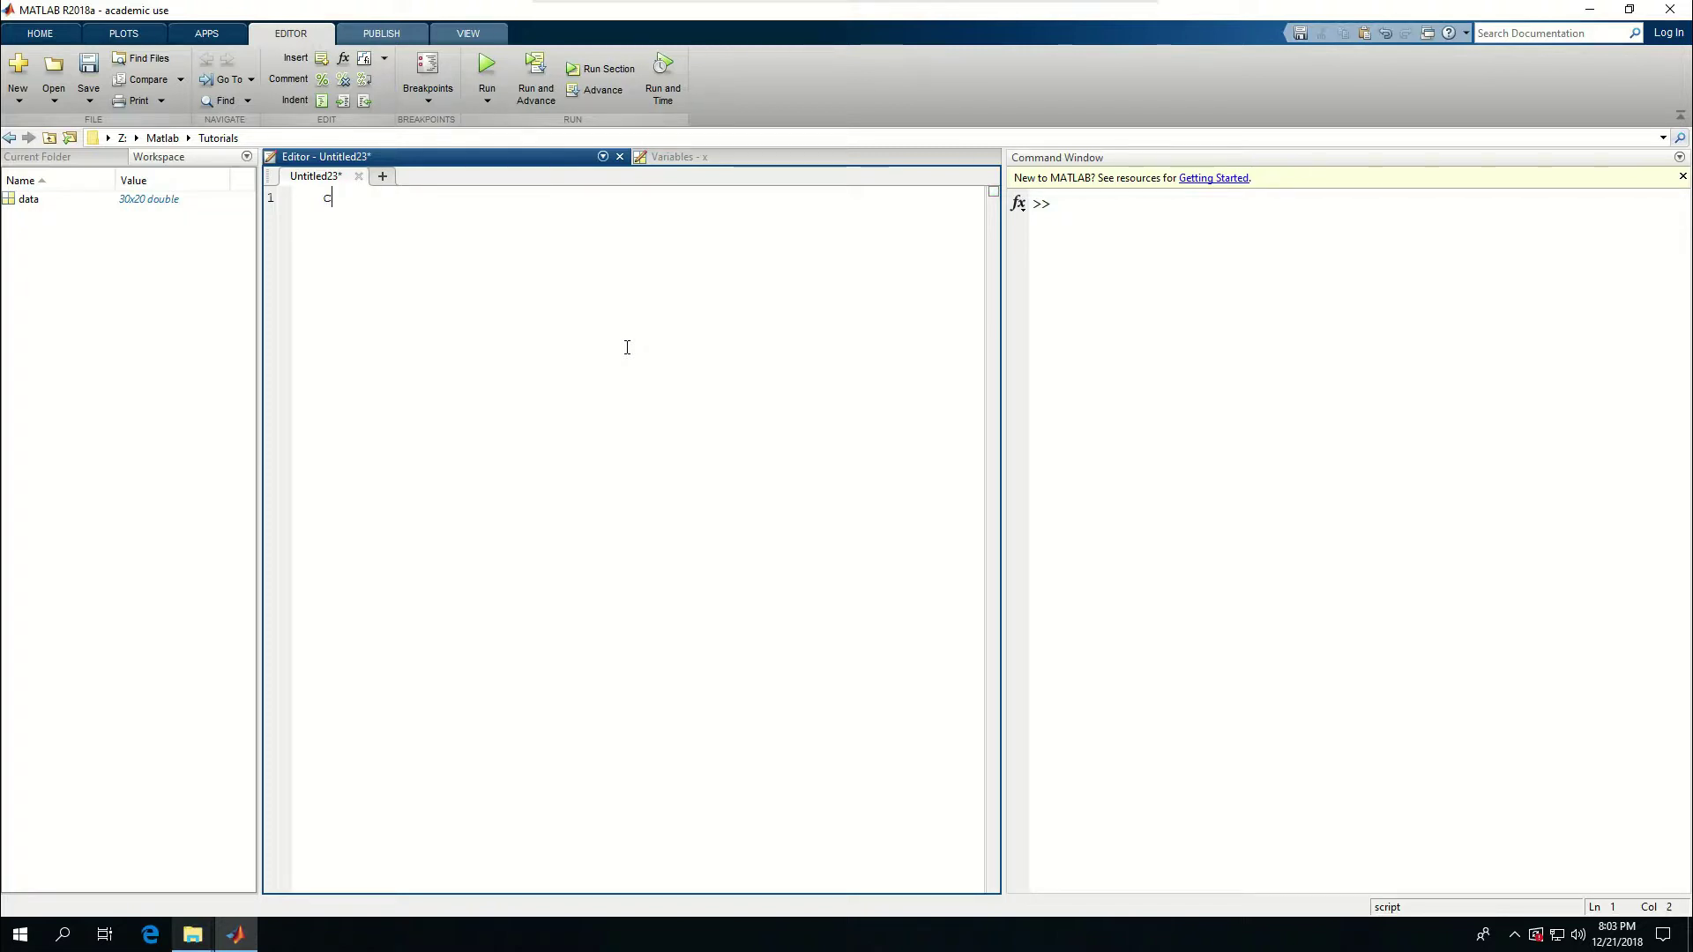
pyautogui.write('lear; ')
pyautogui.write('close')
pyautogui.write(' all;')
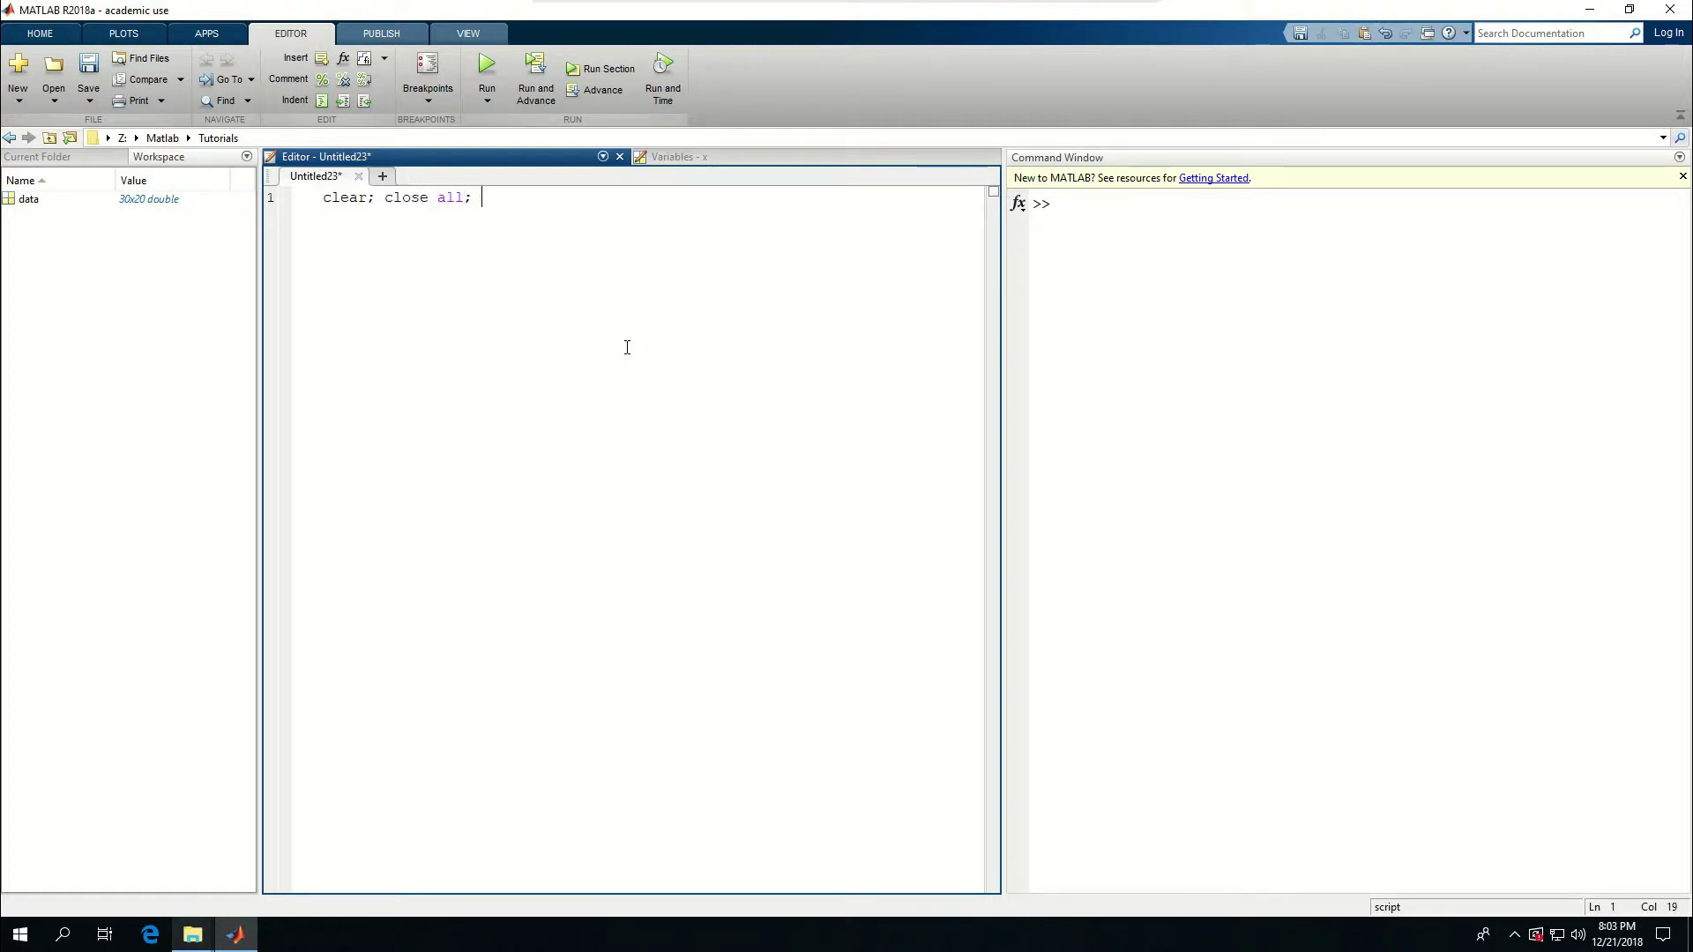
pyautogui.write(' clc;')
pyautogui.press('Return')
pyautogui.write('freq')
pyautogui.write(' = 10')
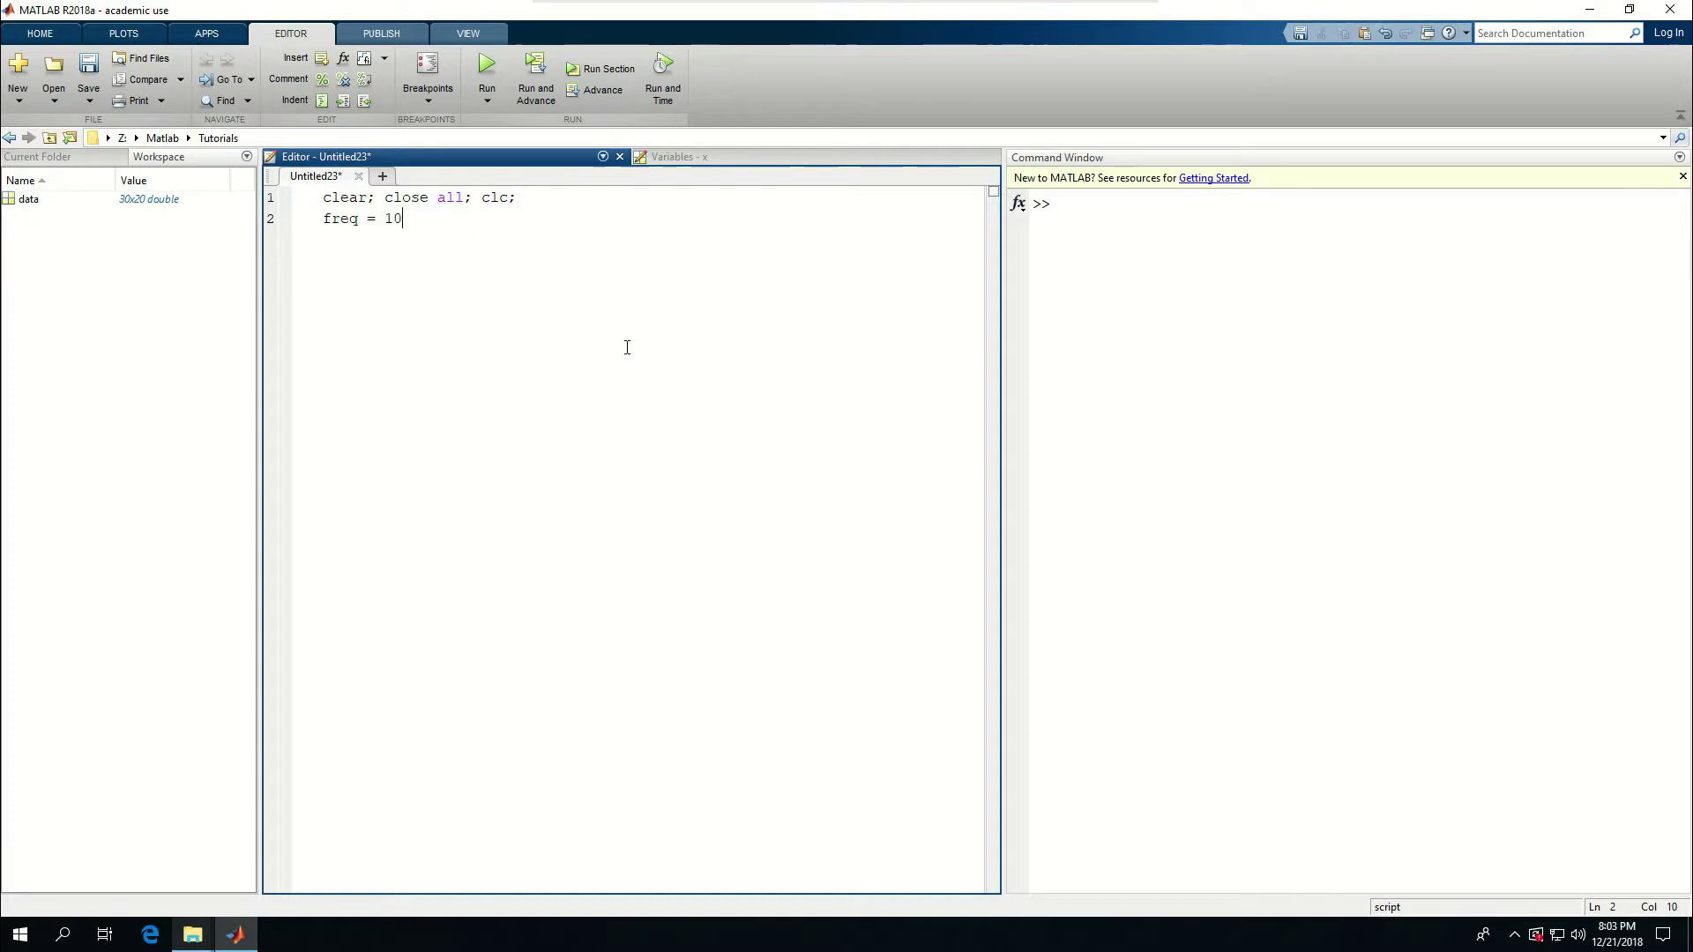
pyautogui.write('0; ')
pyautogui.write('w = ')
pyautogui.write('2 *')
pyautogui.write(' pi * fr')
pyautogui.write('eq;')
pyautogui.press('Return')
pyautogui.write('Fs')
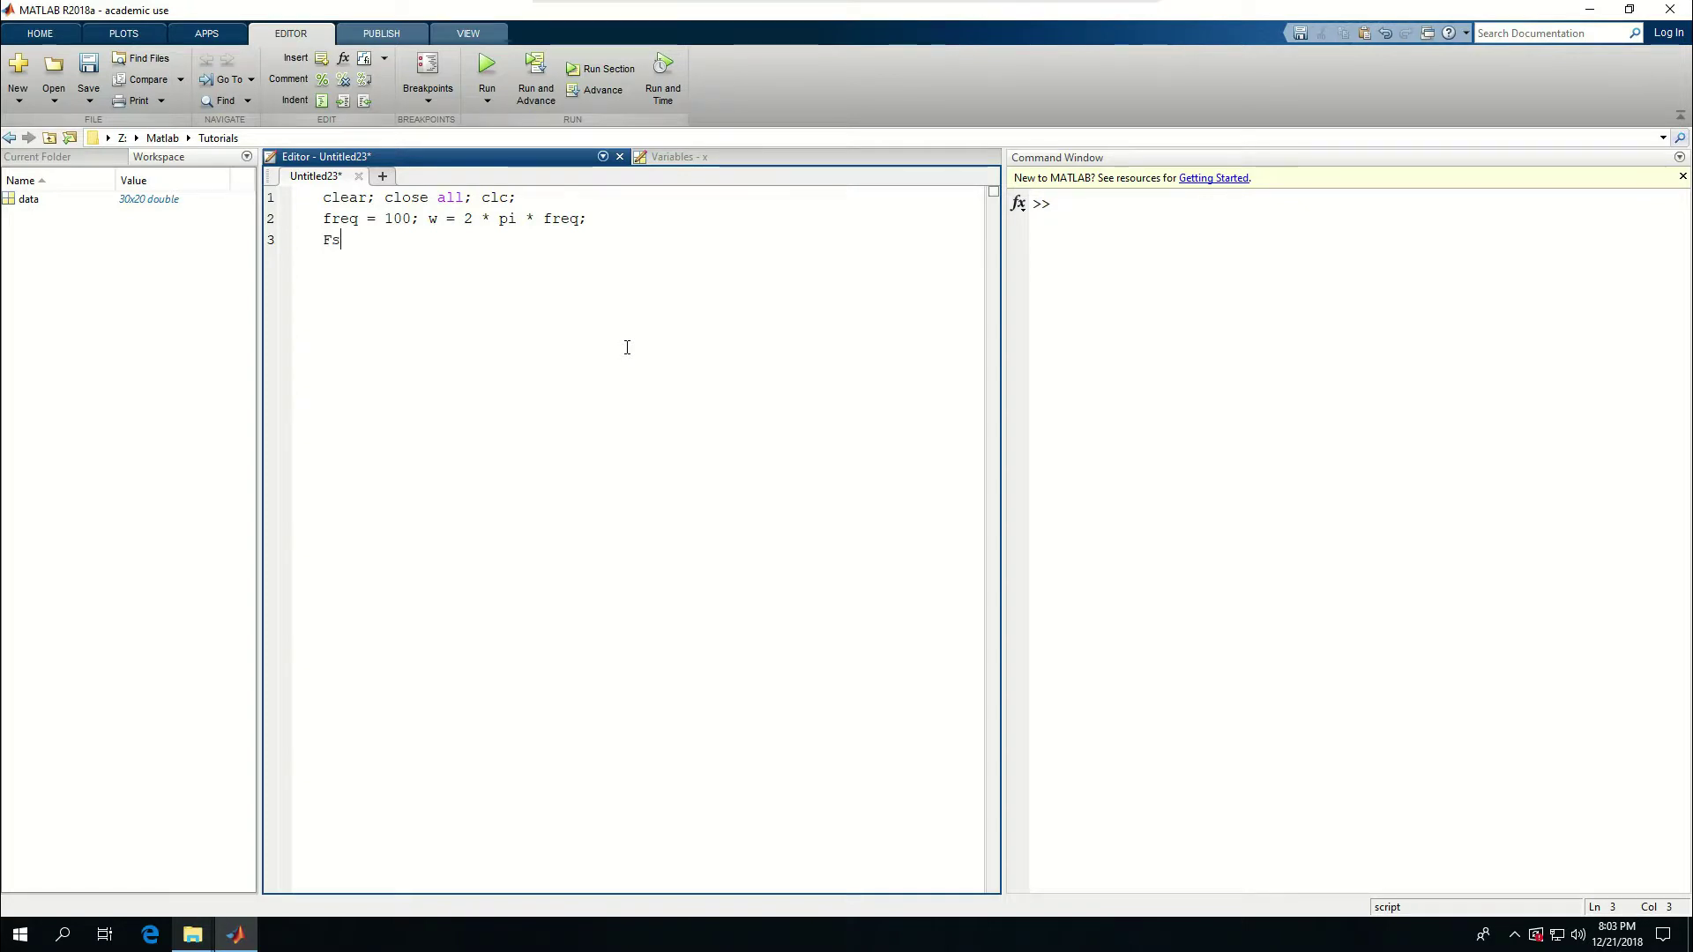
pyautogui.write(' = ')
pyautogui.write('2')
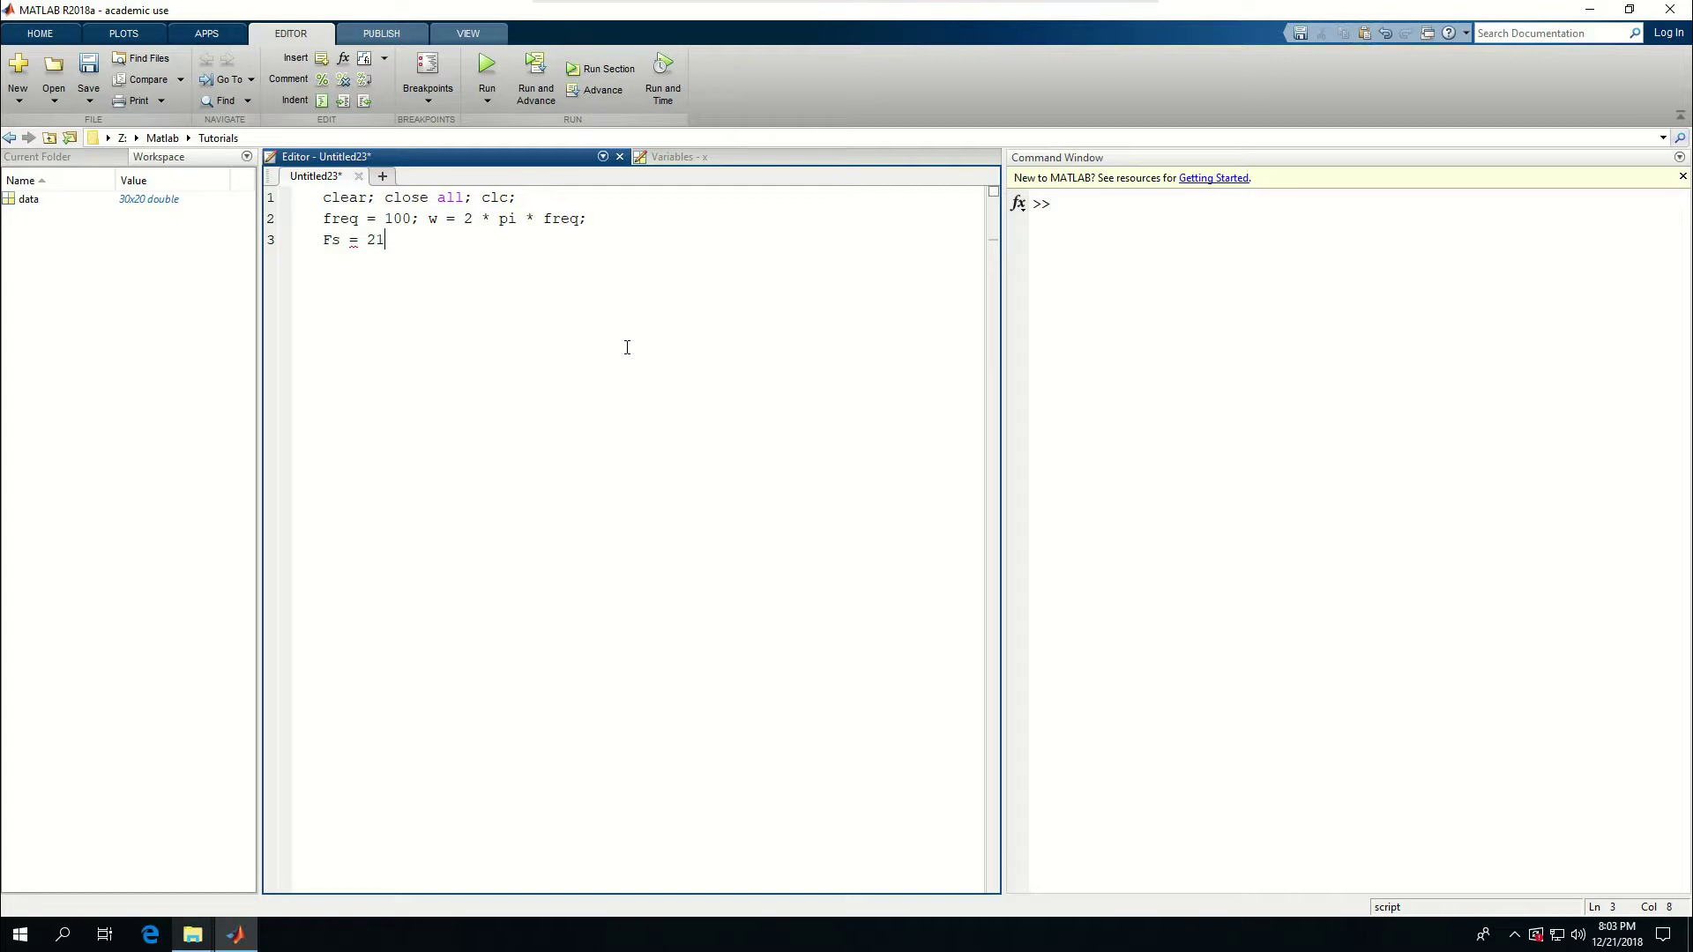
pyautogui.write('56')
pyautogui.write('e3')
pyautogui.write(';')
pyautogui.write('t_end ')
pyautogui.write('= ')
pyautogui.write('3')
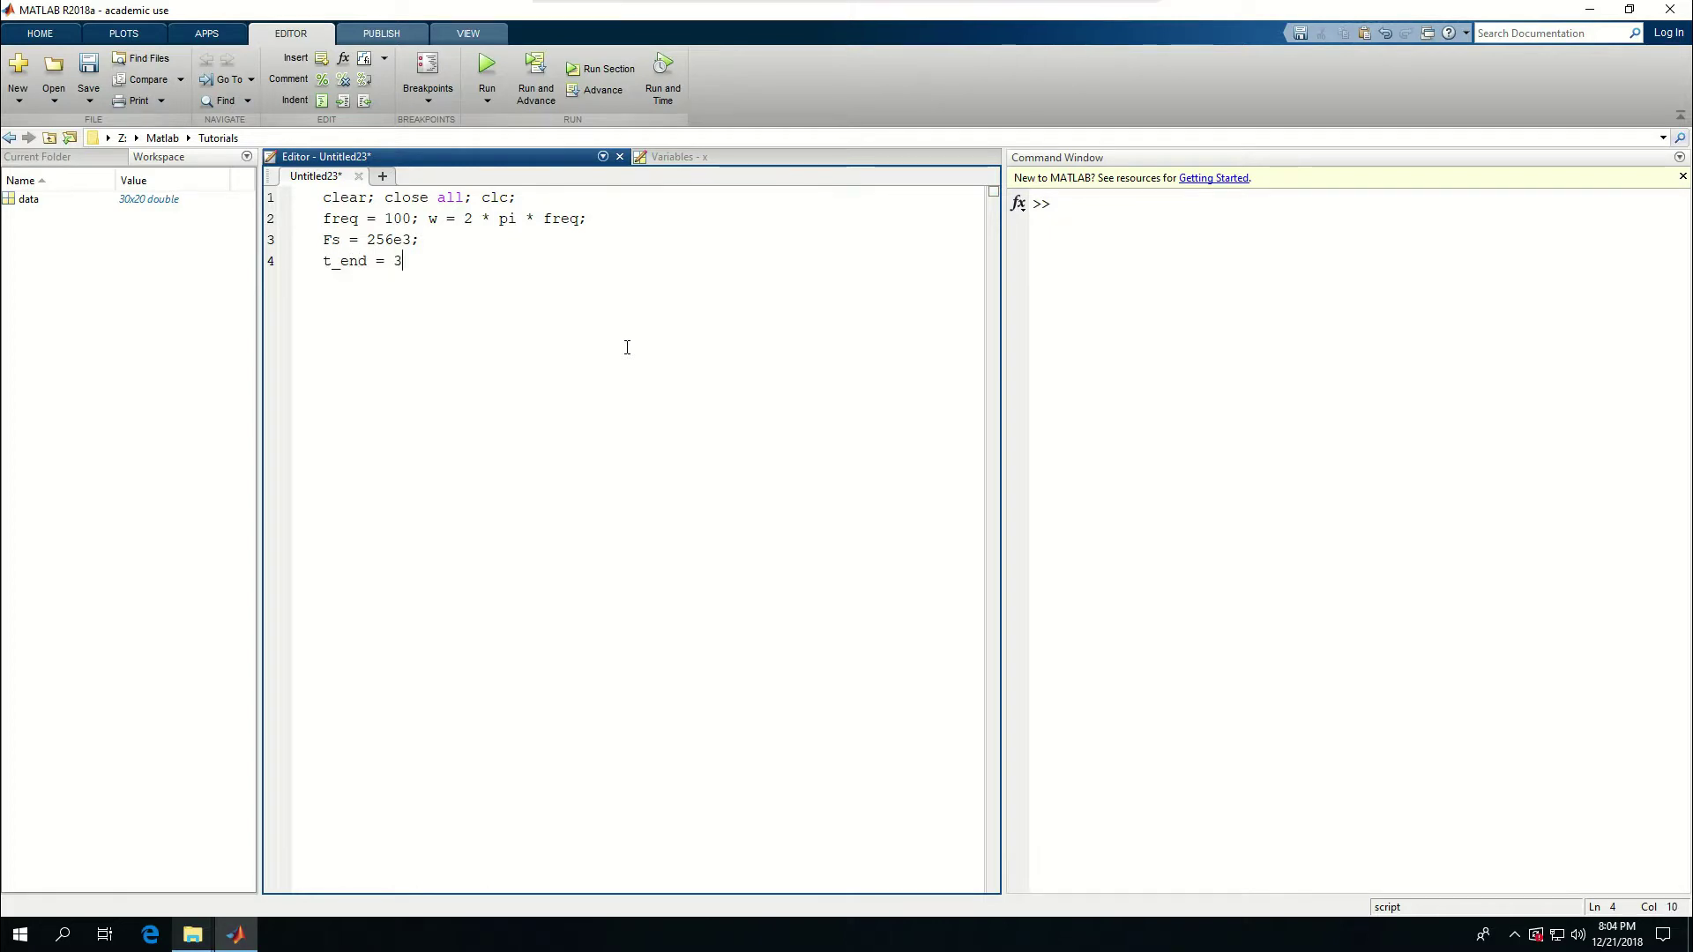
pyautogui.write(';')
# Step: Begin line 5 with t = linspace(0,t_end,t_end * Fs) as the time vector
pyautogui.press('Return')
pyautogui.write('t = ')
pyautogui.write('linspace')
pyautogui.write('(0,')
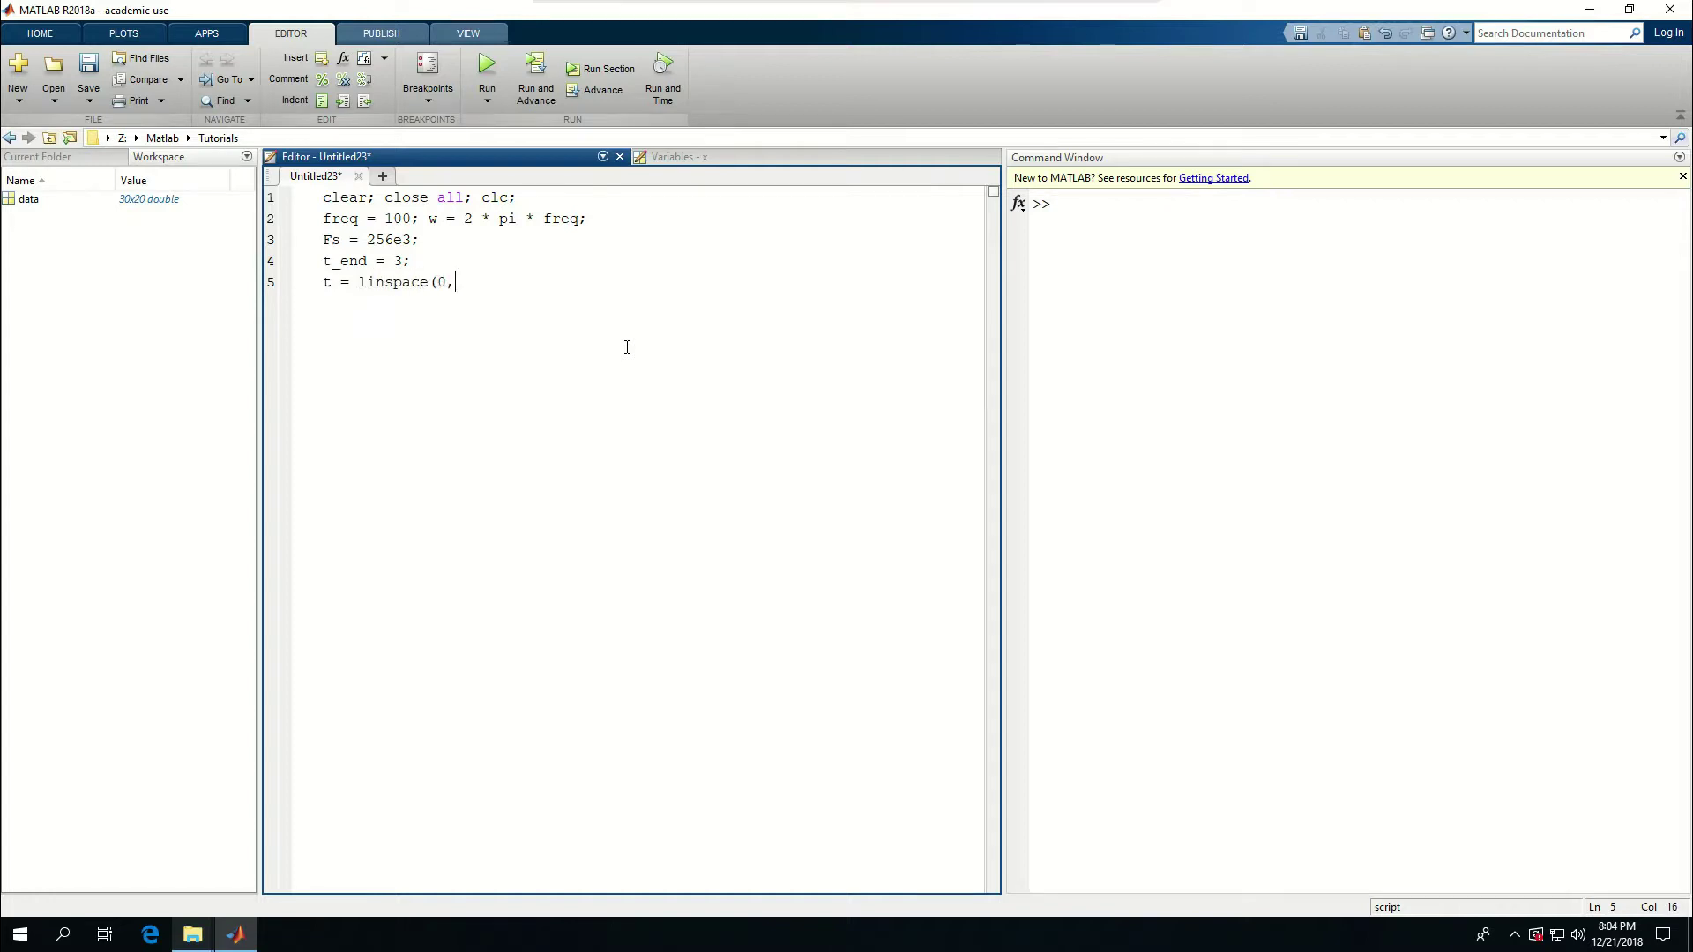
pyautogui.write('t_end,')
pyautogui.write('t')
pyautogui.write('_end')
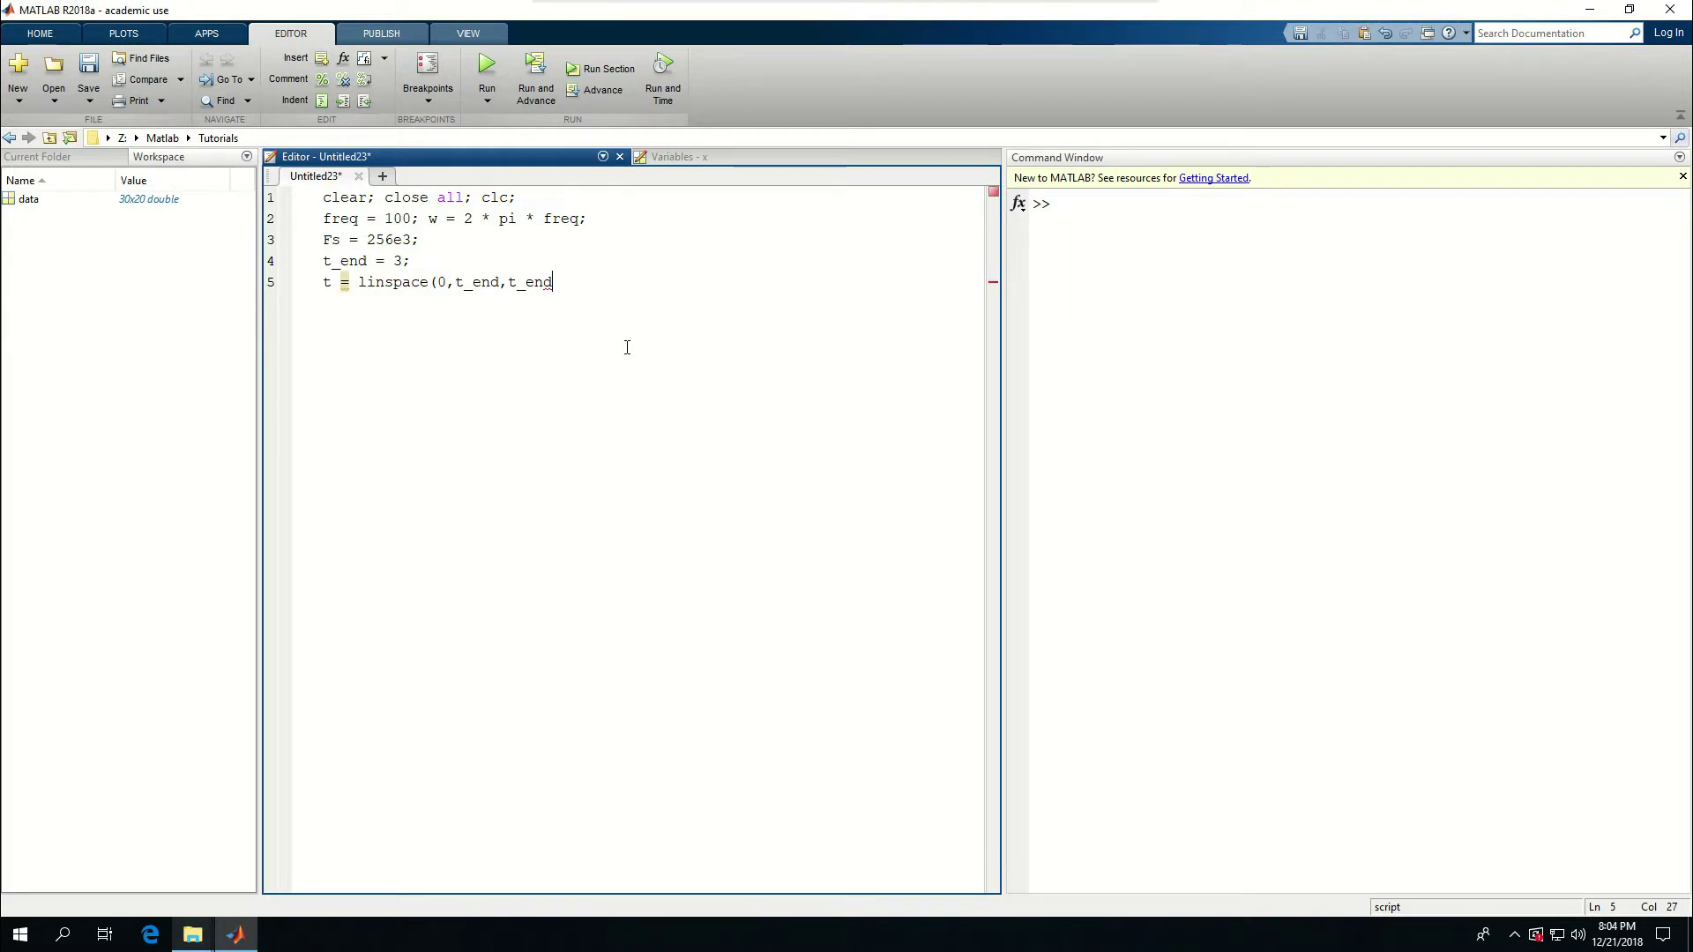
pyautogui.write(' * Fs)')
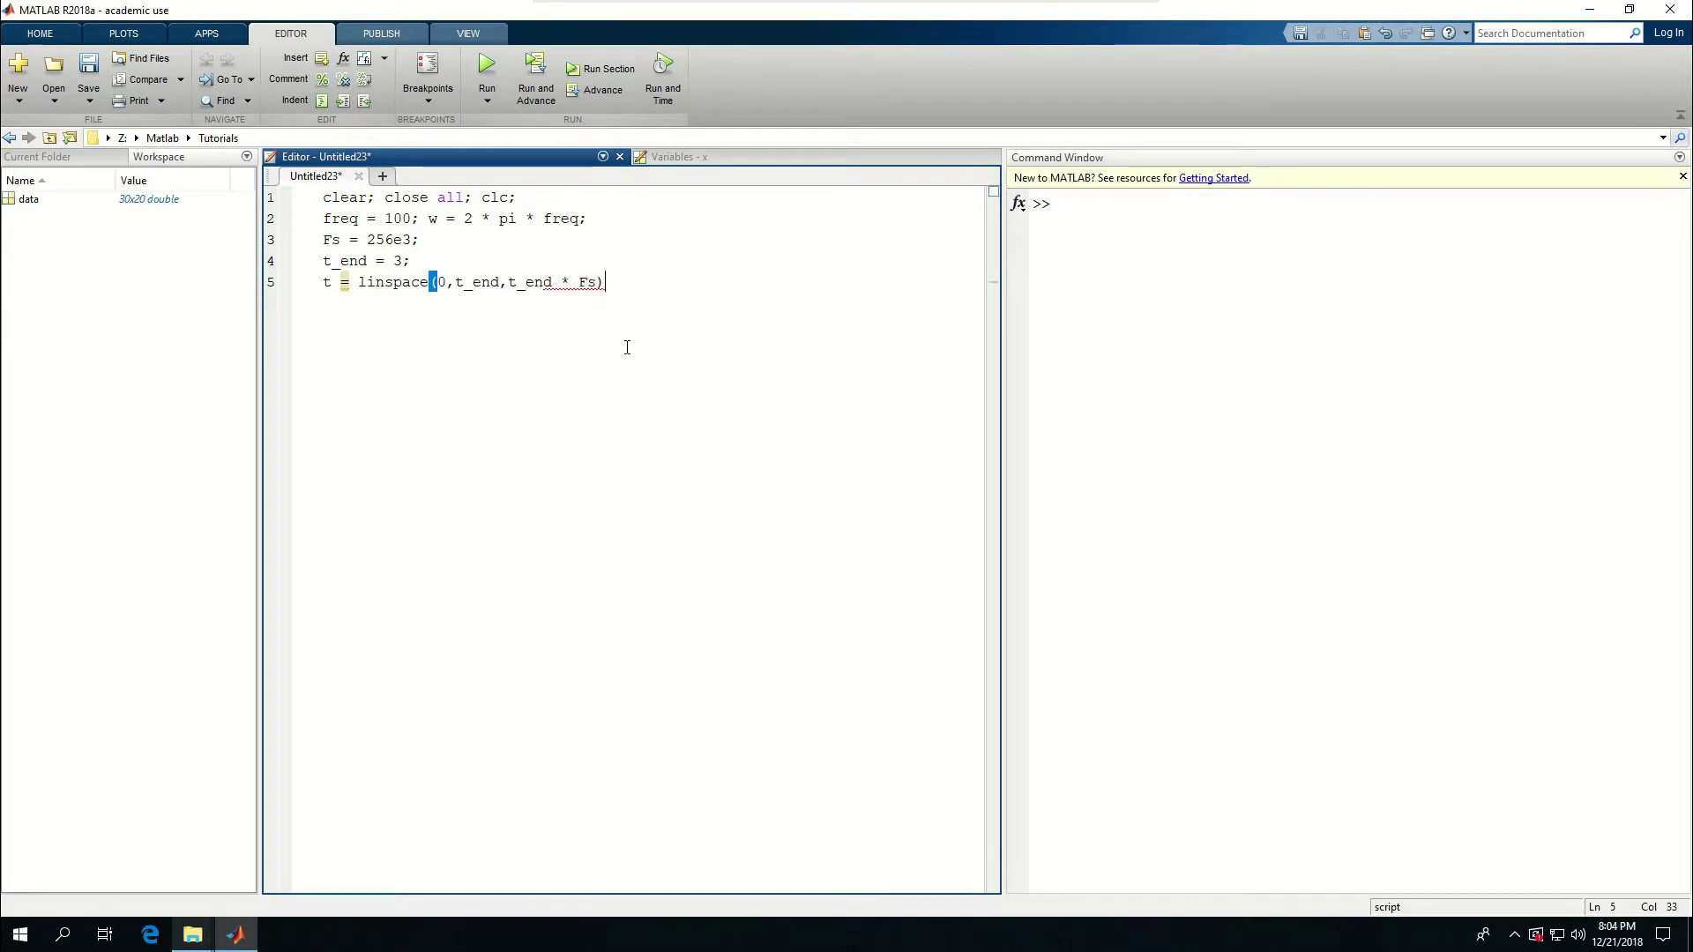
pyautogui.write(';')
# Step: End line 5 with a semicolon, run the script to create t, and add blank lines
pyautogui.hotkey('ctrl', 'Return')
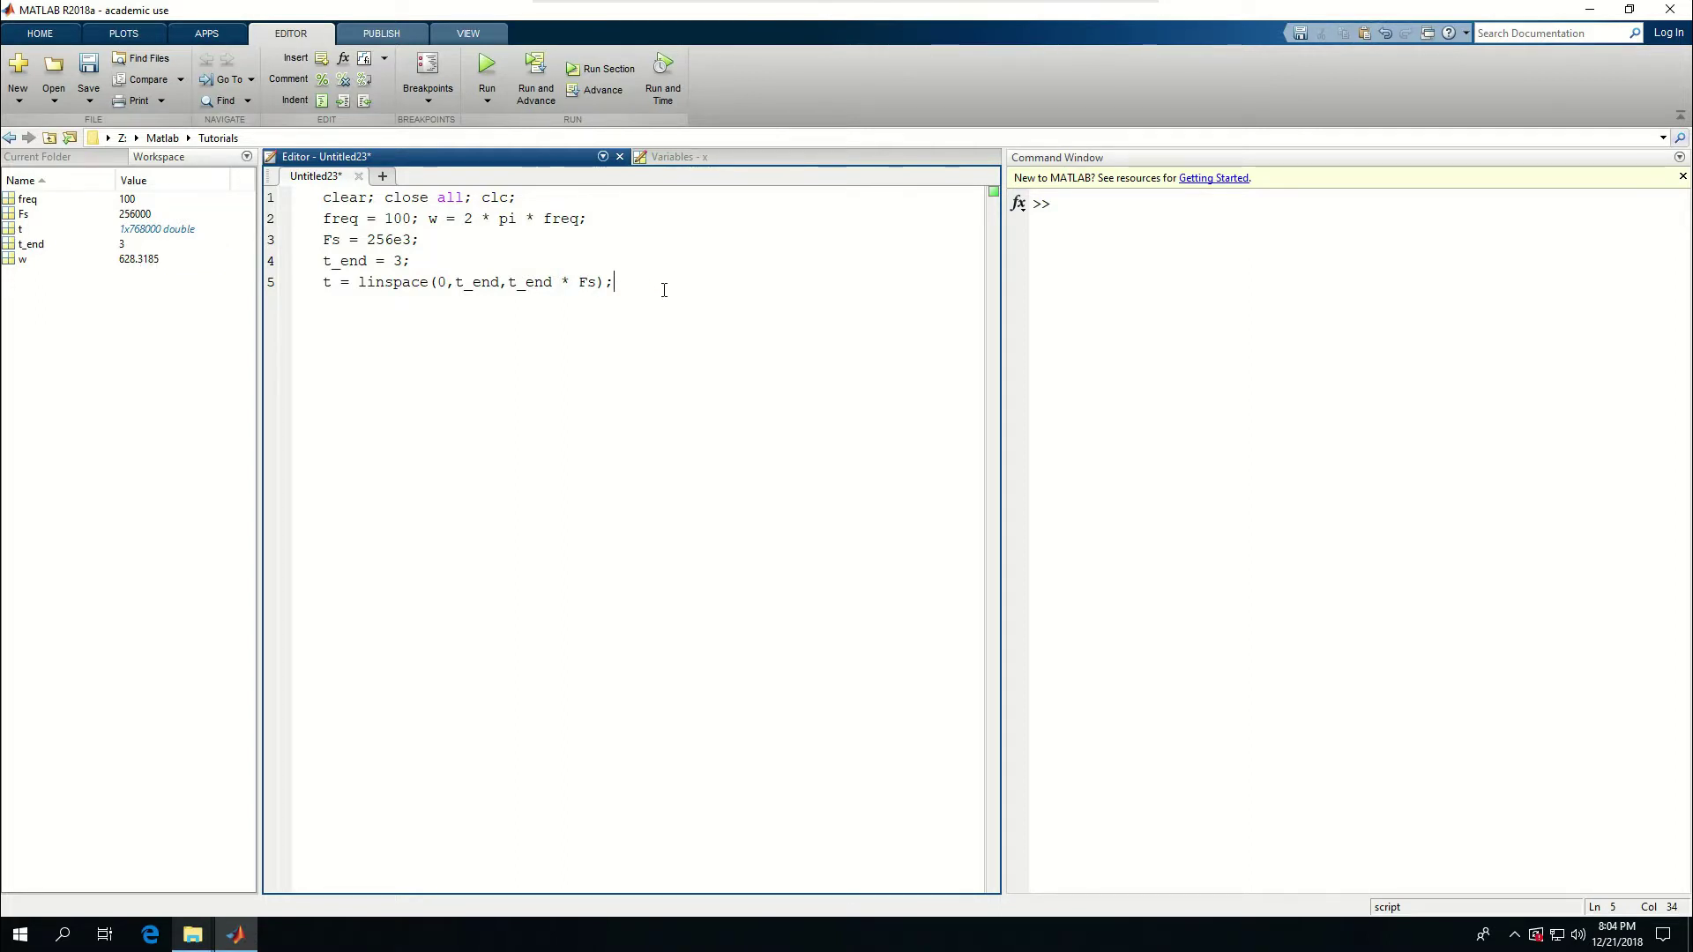
pyautogui.press('Return')
pyautogui.press('Return')
pyautogui.press('Return')
pyautogui.press('Return')
# Step: Write p = sin(w * t) .* exp(-3 * t); on line 6 and run the script
pyautogui.press('Up')
pyautogui.press('Up')
pyautogui.press('Up')
pyautogui.press('Up')
pyautogui.press('Down')
pyautogui.write('p =')
pyautogui.write(' sin(')
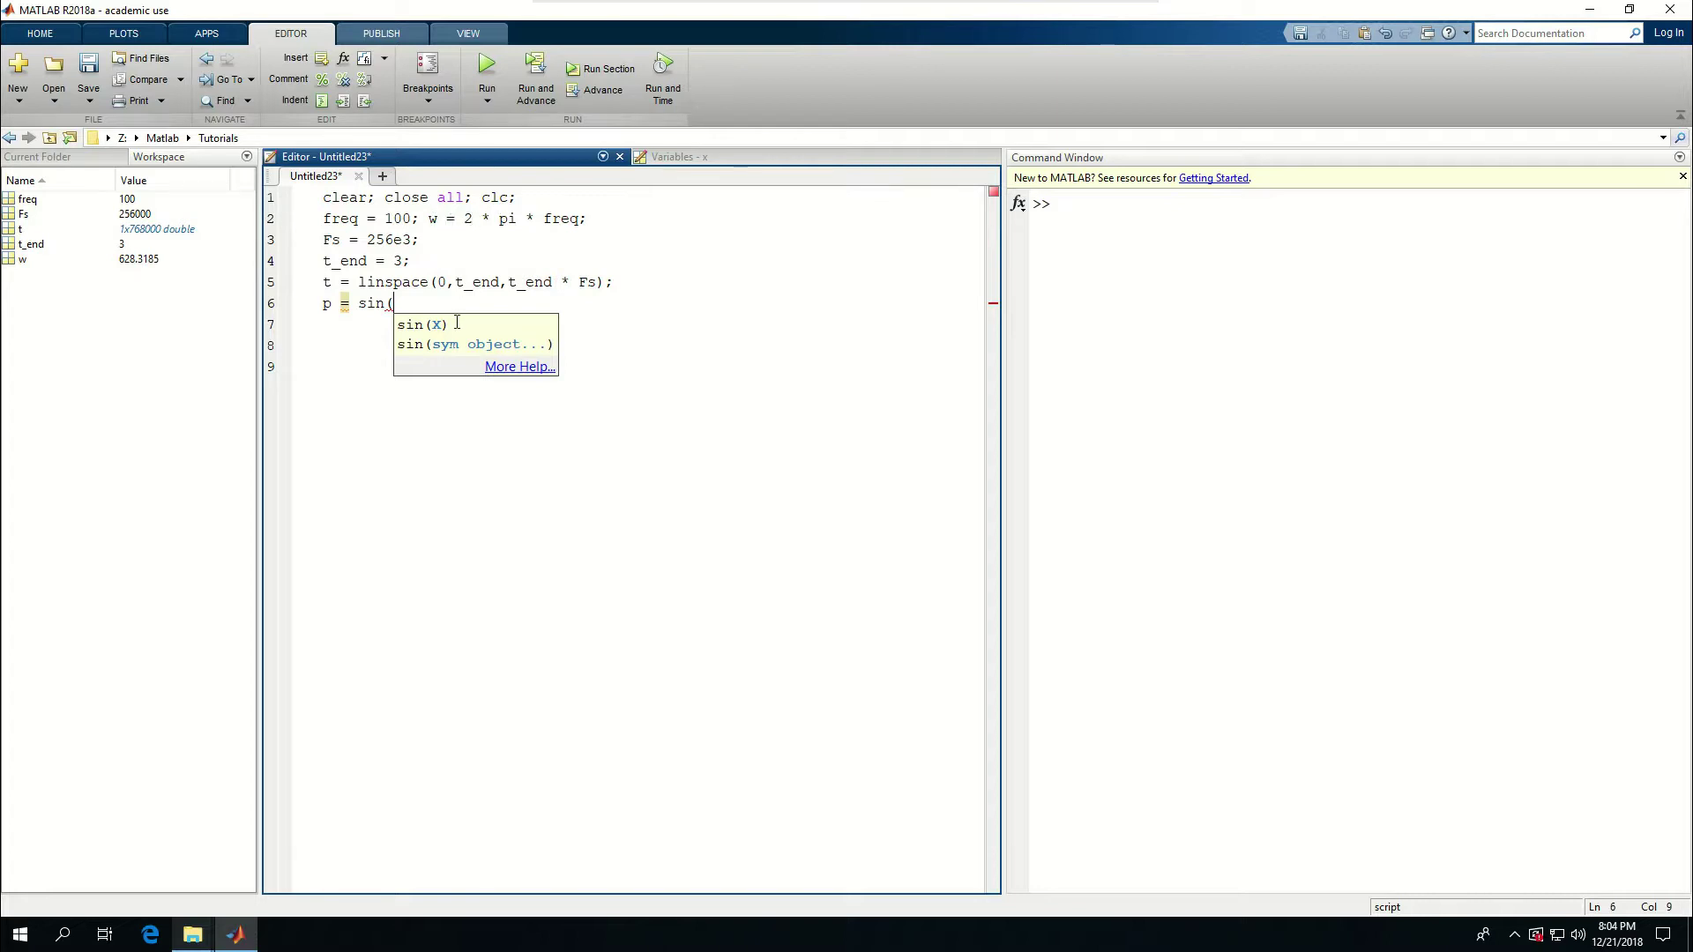
pyautogui.write('w * ')
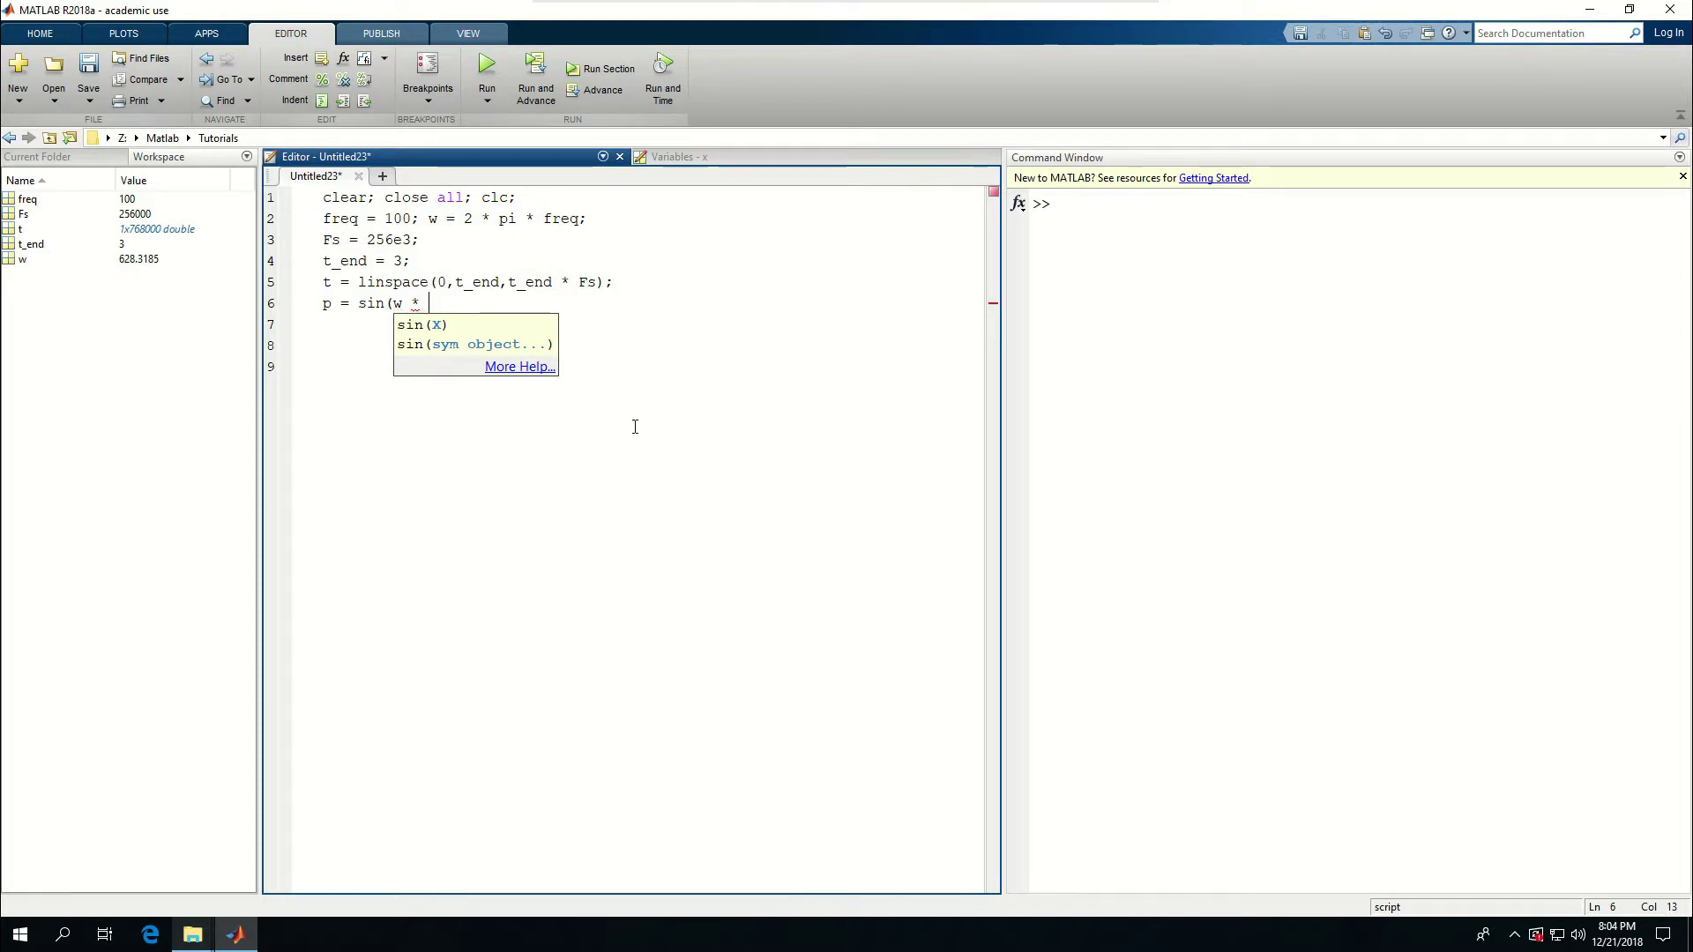
pyautogui.write('t)')
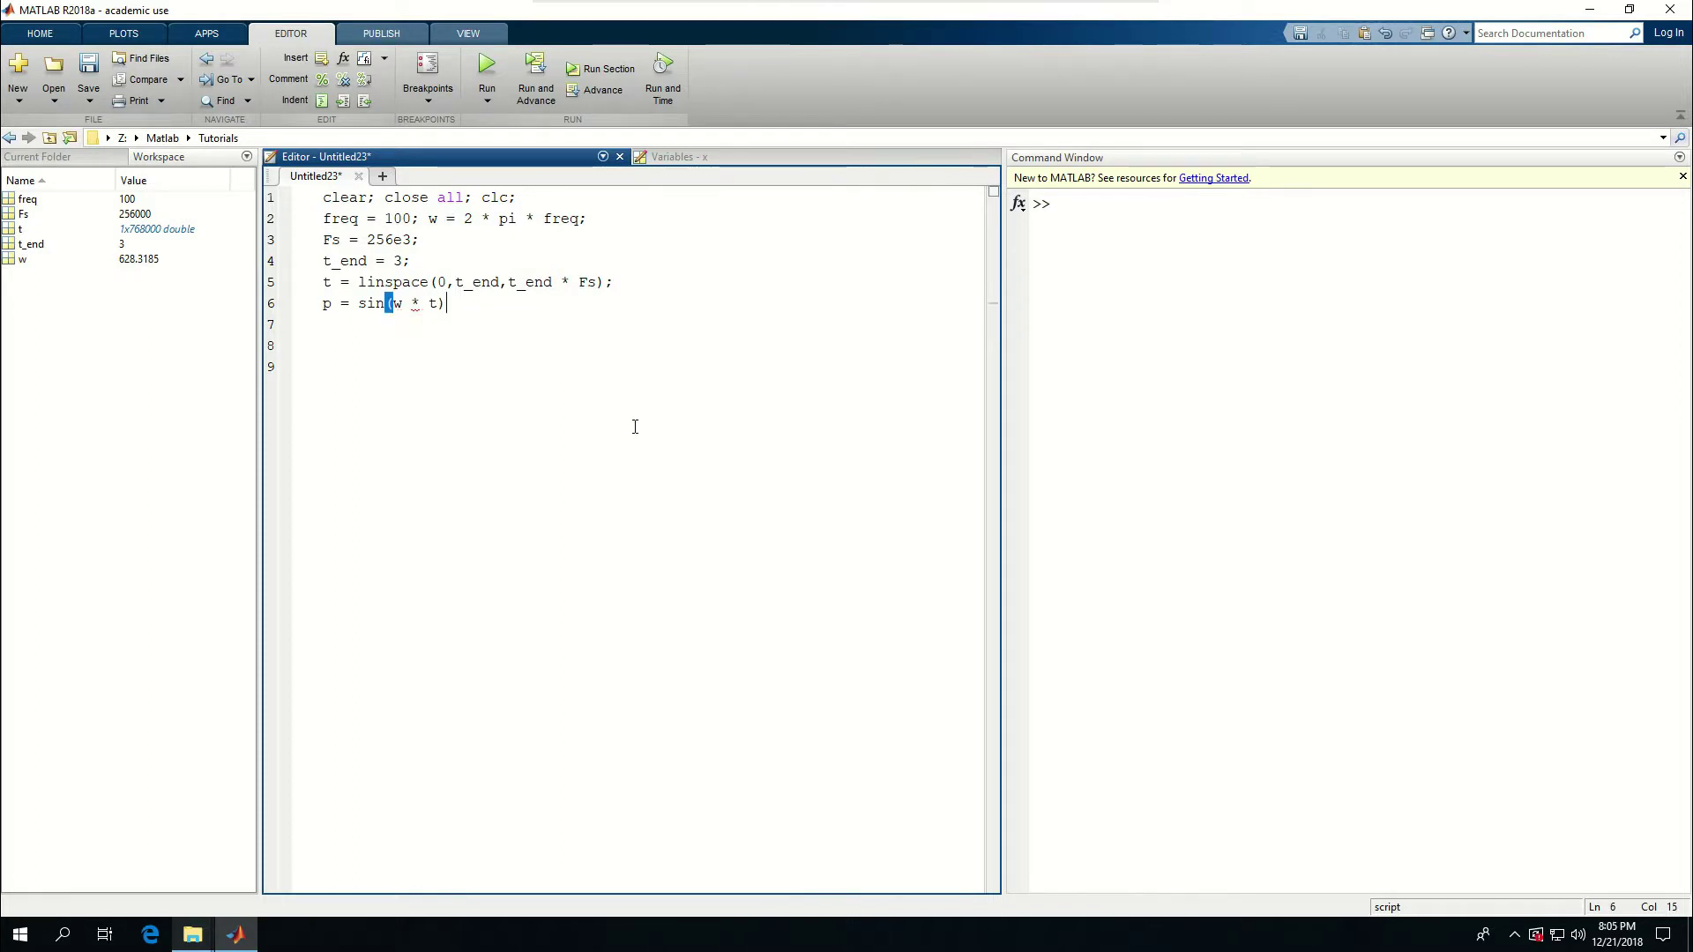
pyautogui.write(' .*')
pyautogui.write(' exp')
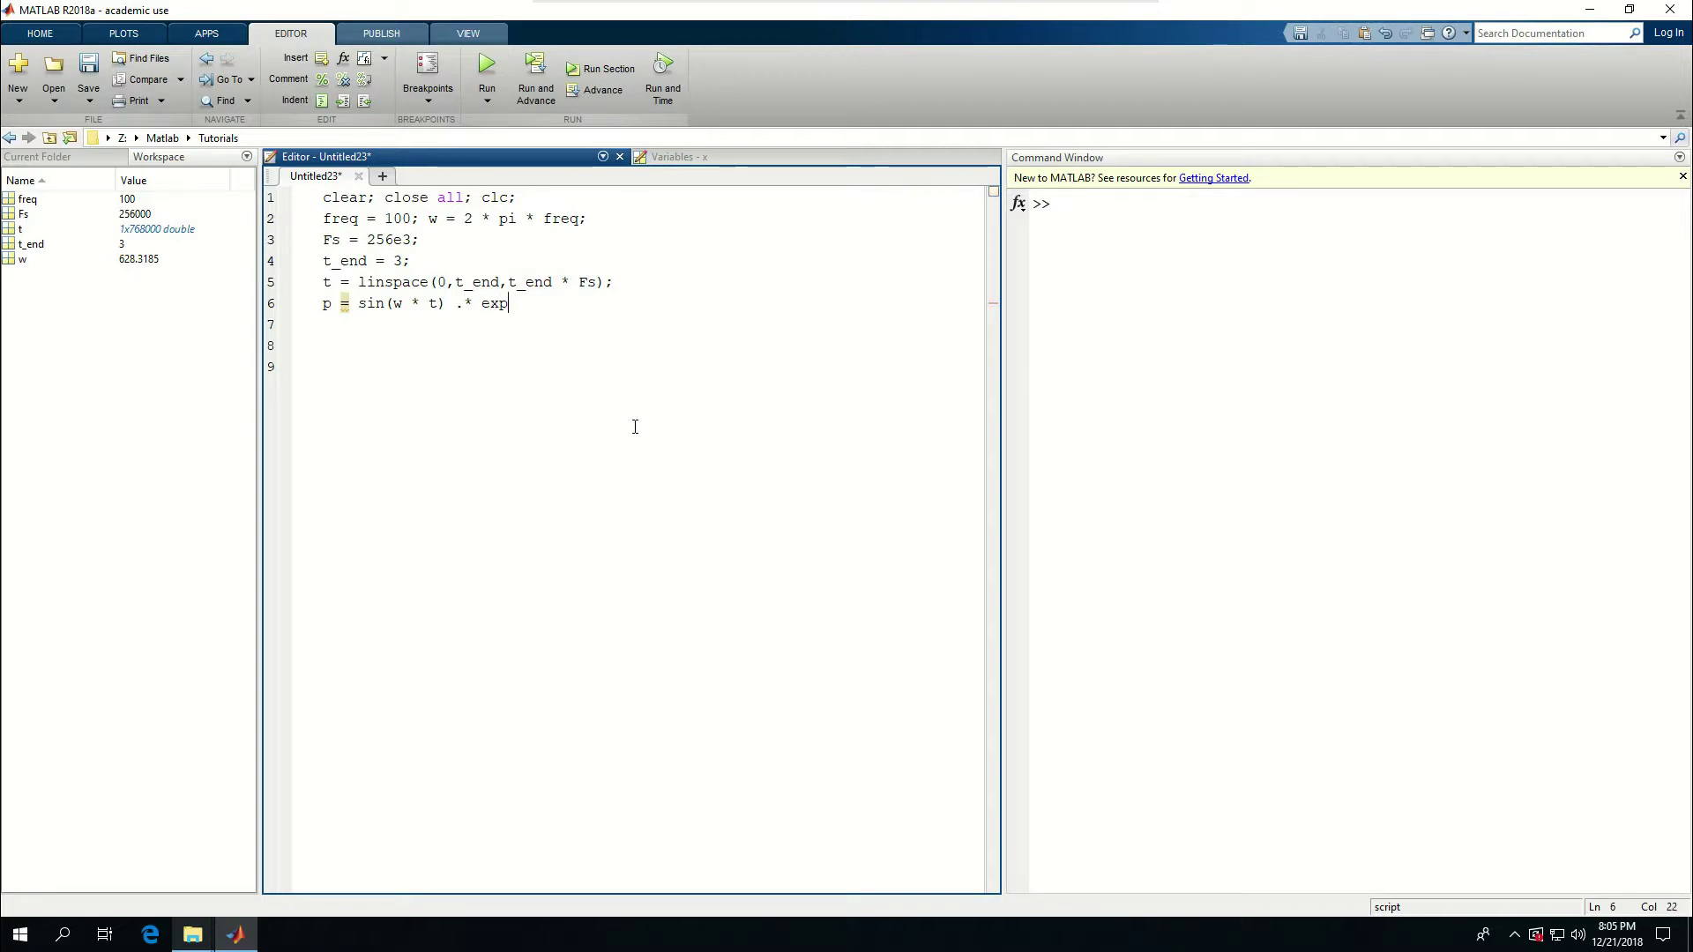
pyautogui.write('(-')
pyautogui.write('3')
pyautogui.write(' * t')
pyautogui.write(');')
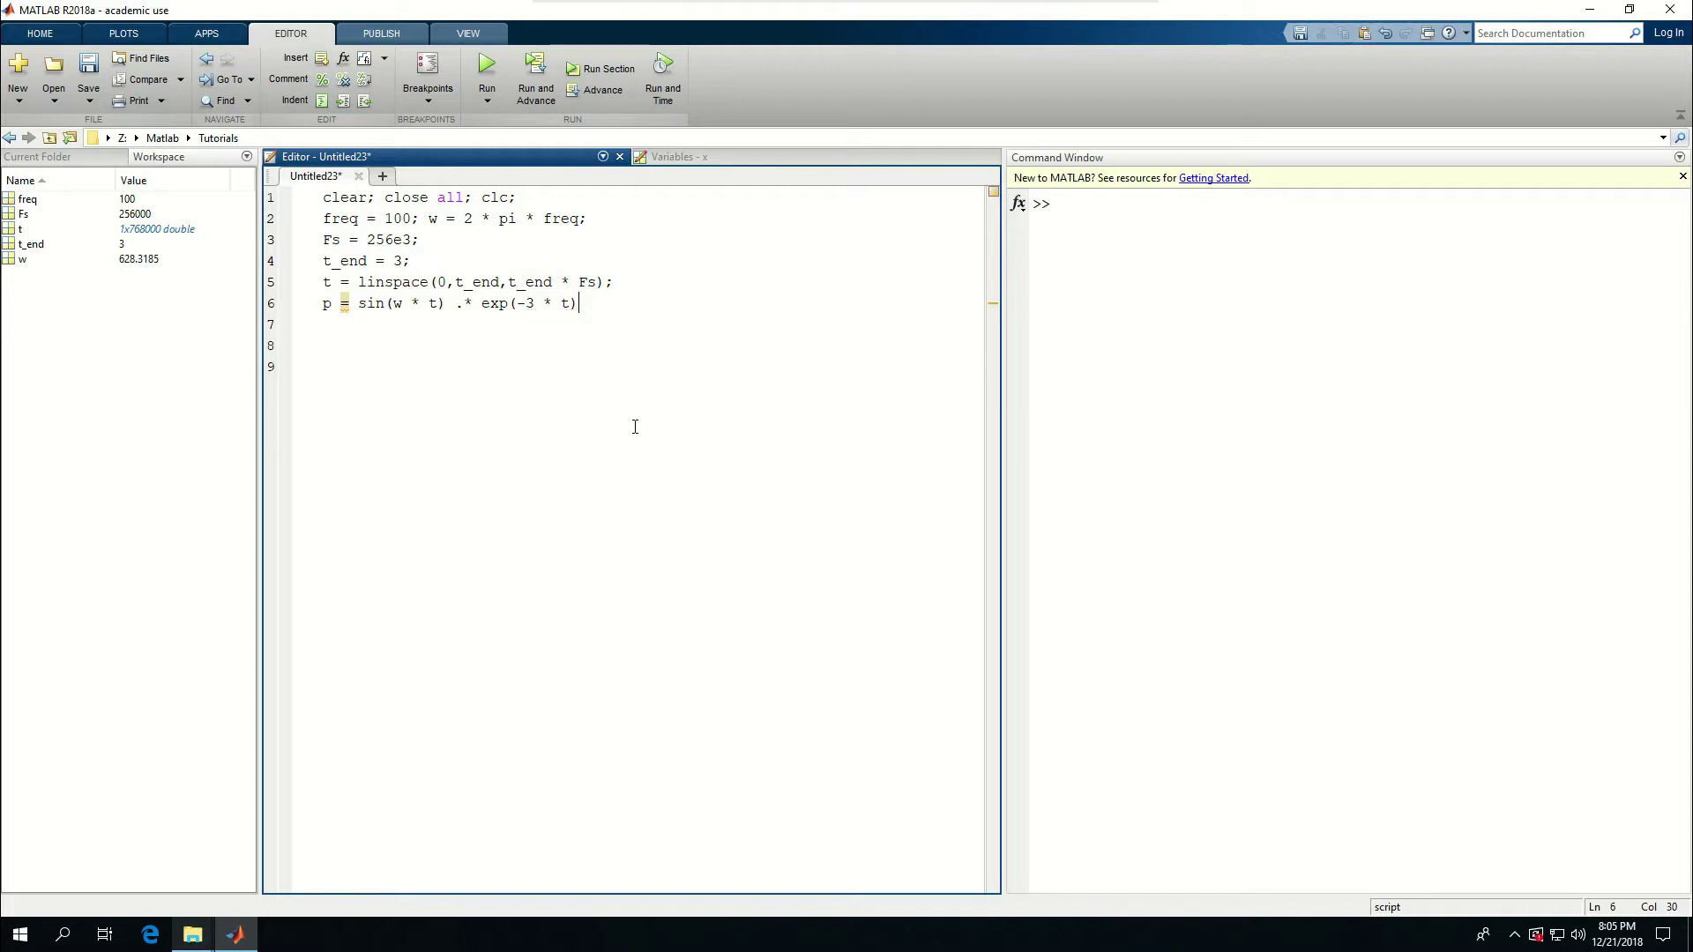
pyautogui.hotkey('ctrl', 'Return')
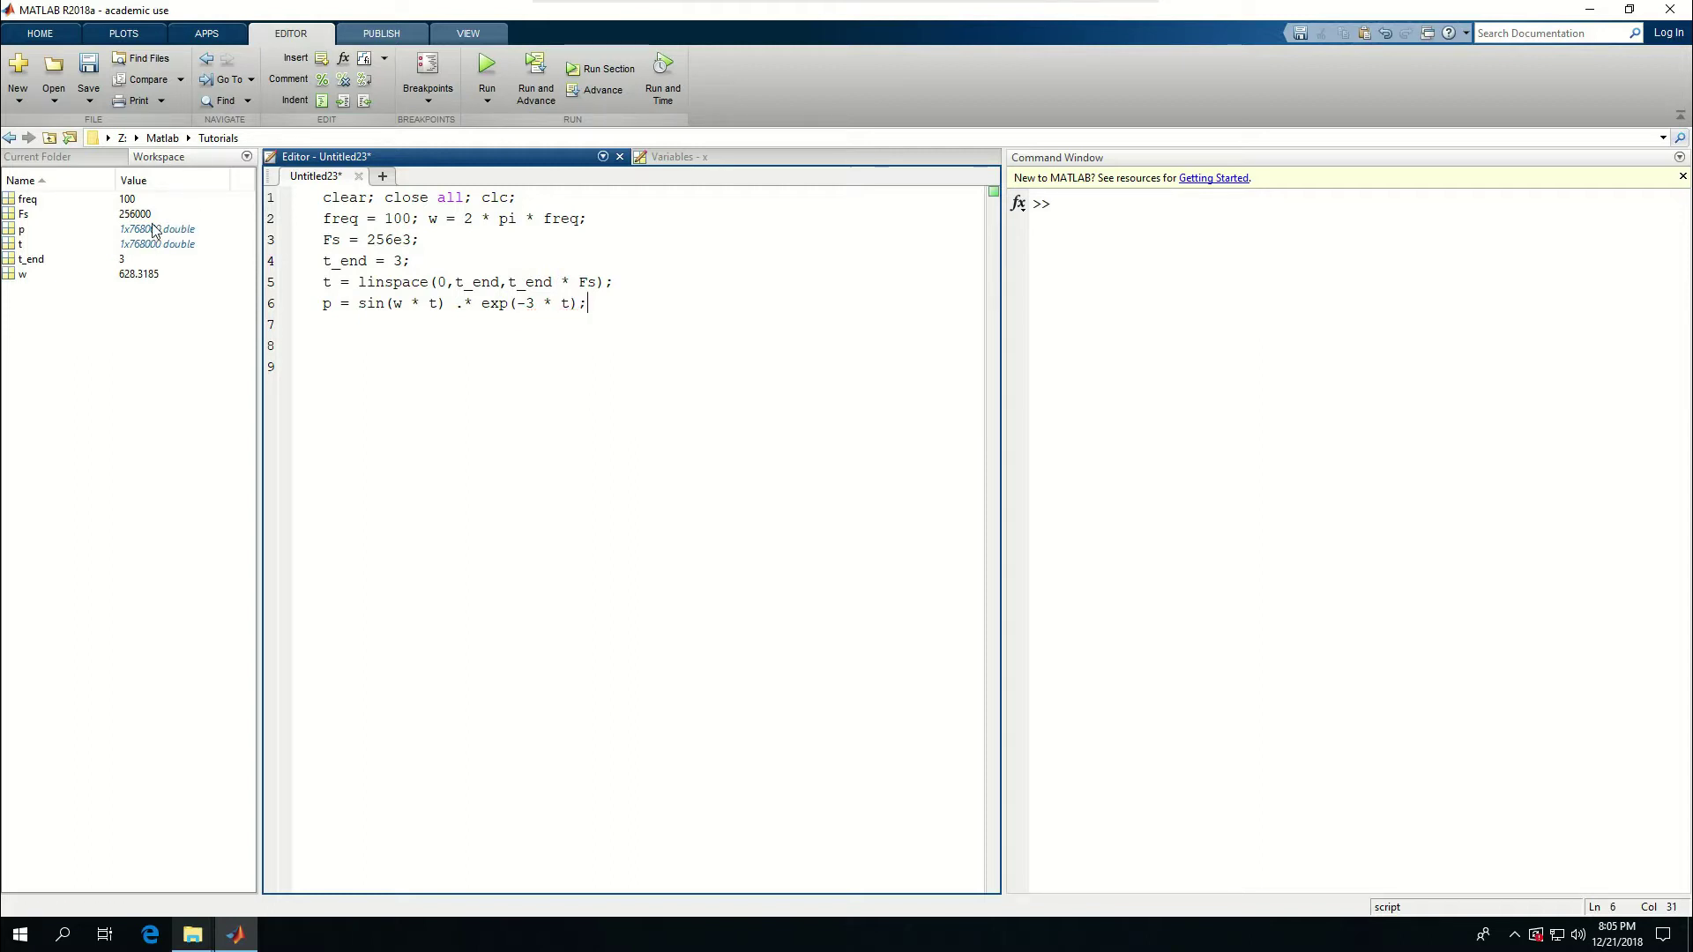
# Step: Run plot(t,p) in the Command Window to view the decaying sine, then close the figure
pyautogui.click(1406, 340)
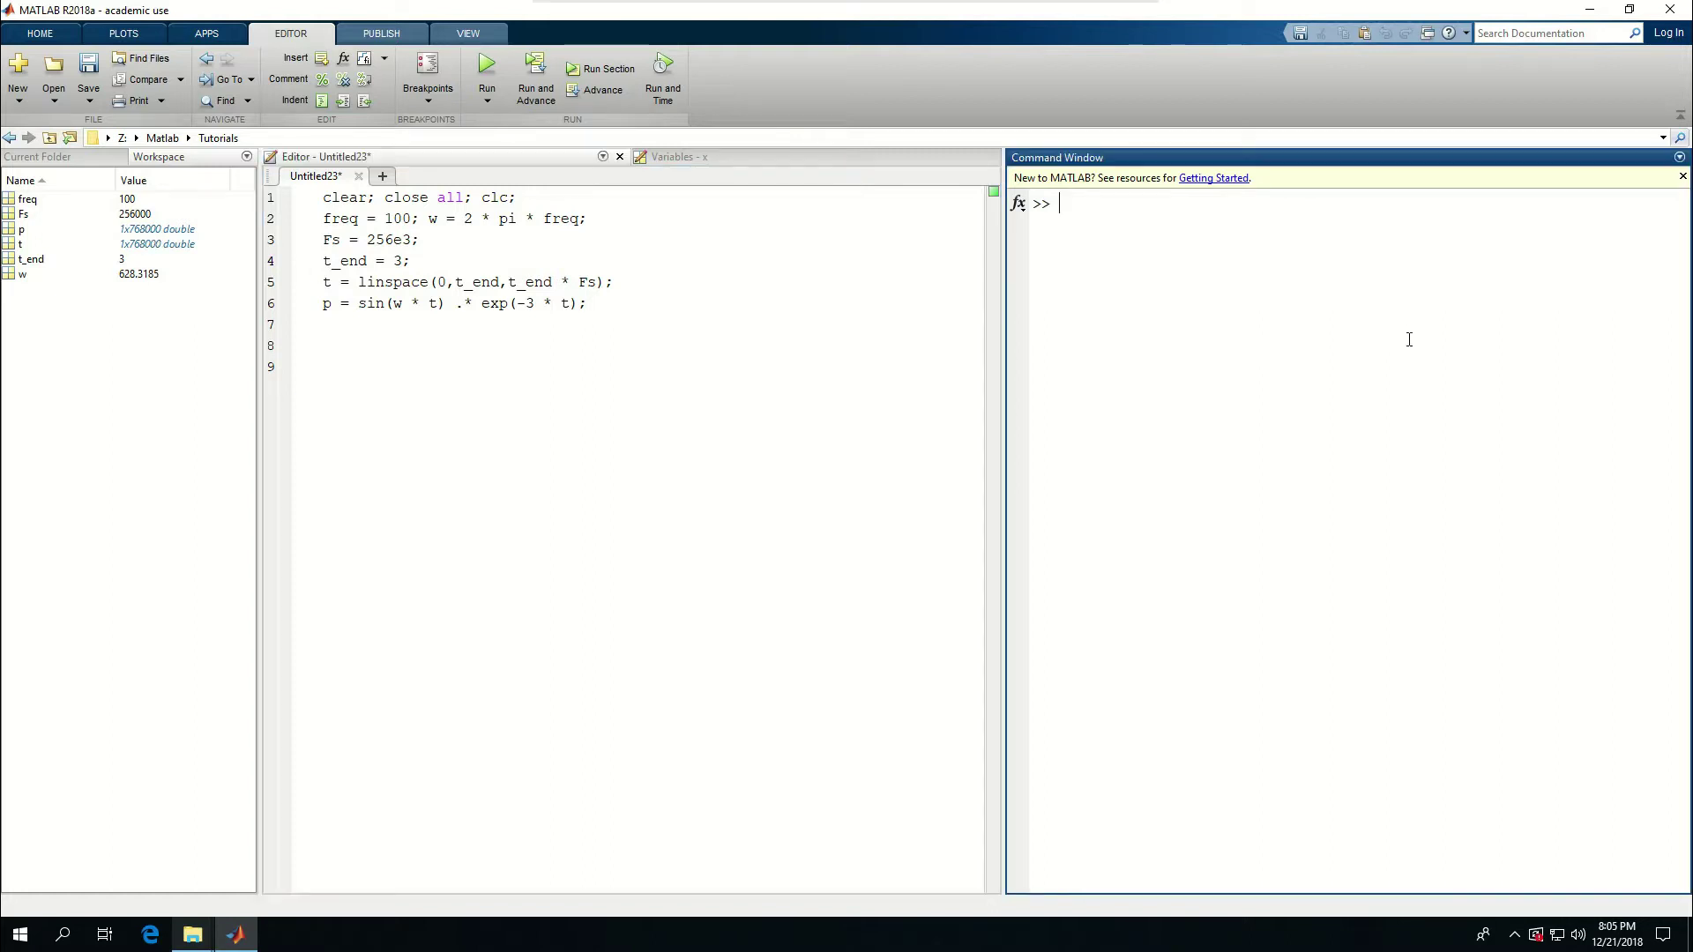
pyautogui.write('plot(t,')
pyautogui.write('p)')
pyautogui.press('Return')
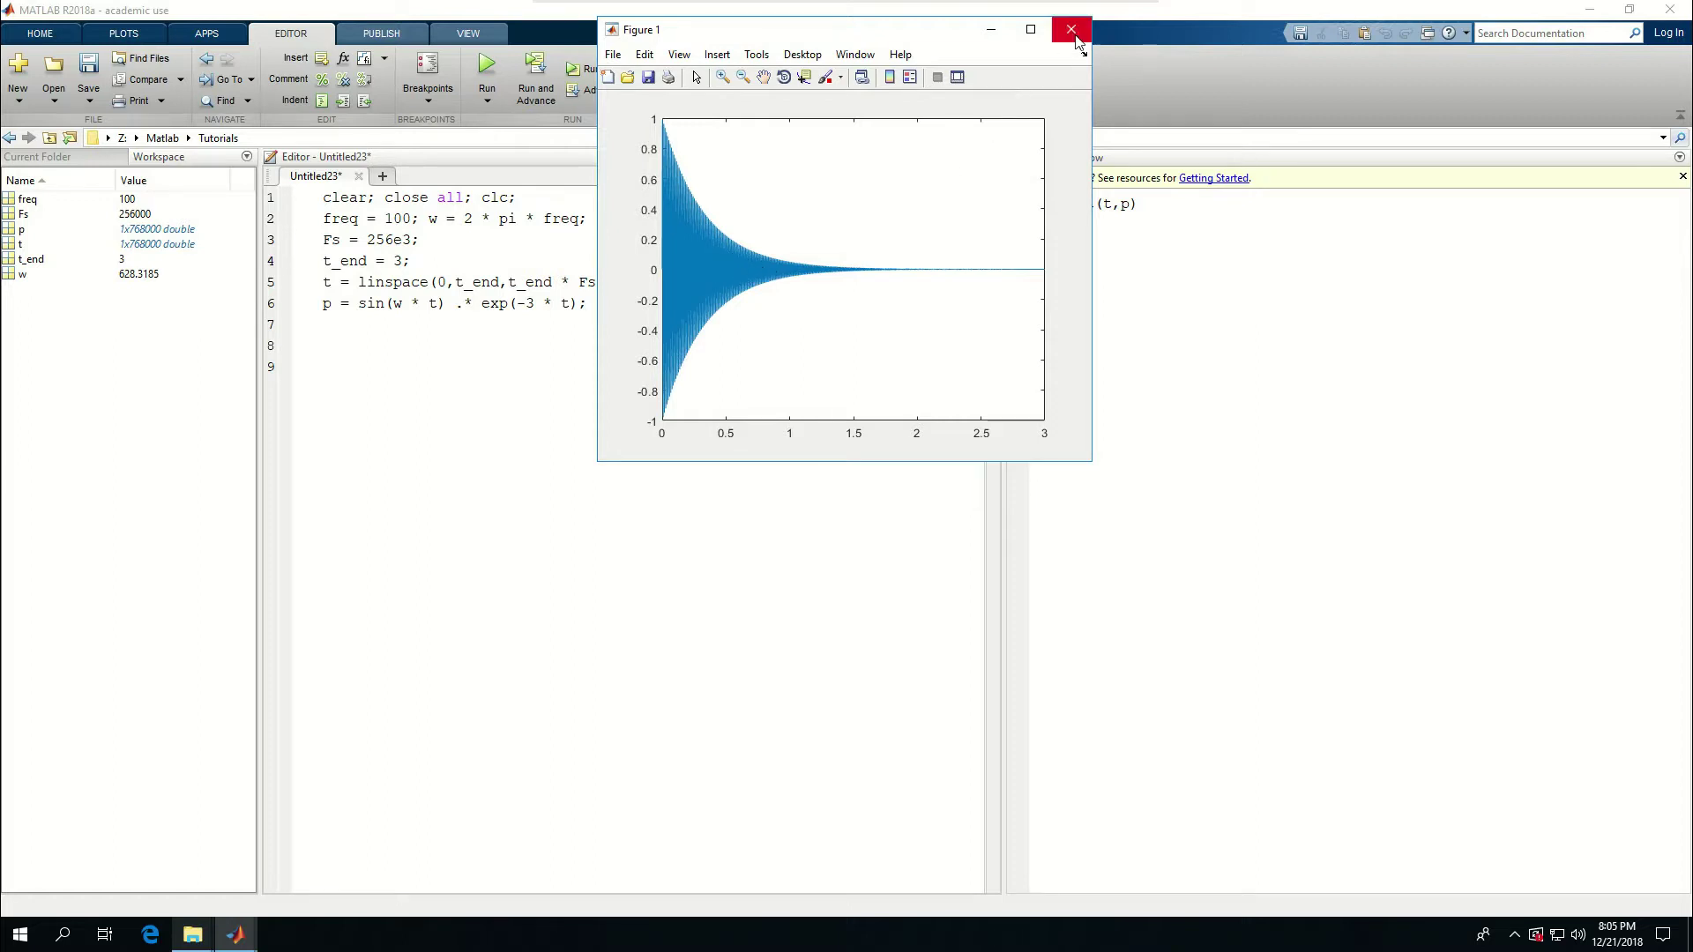
pyautogui.click(1070, 29)
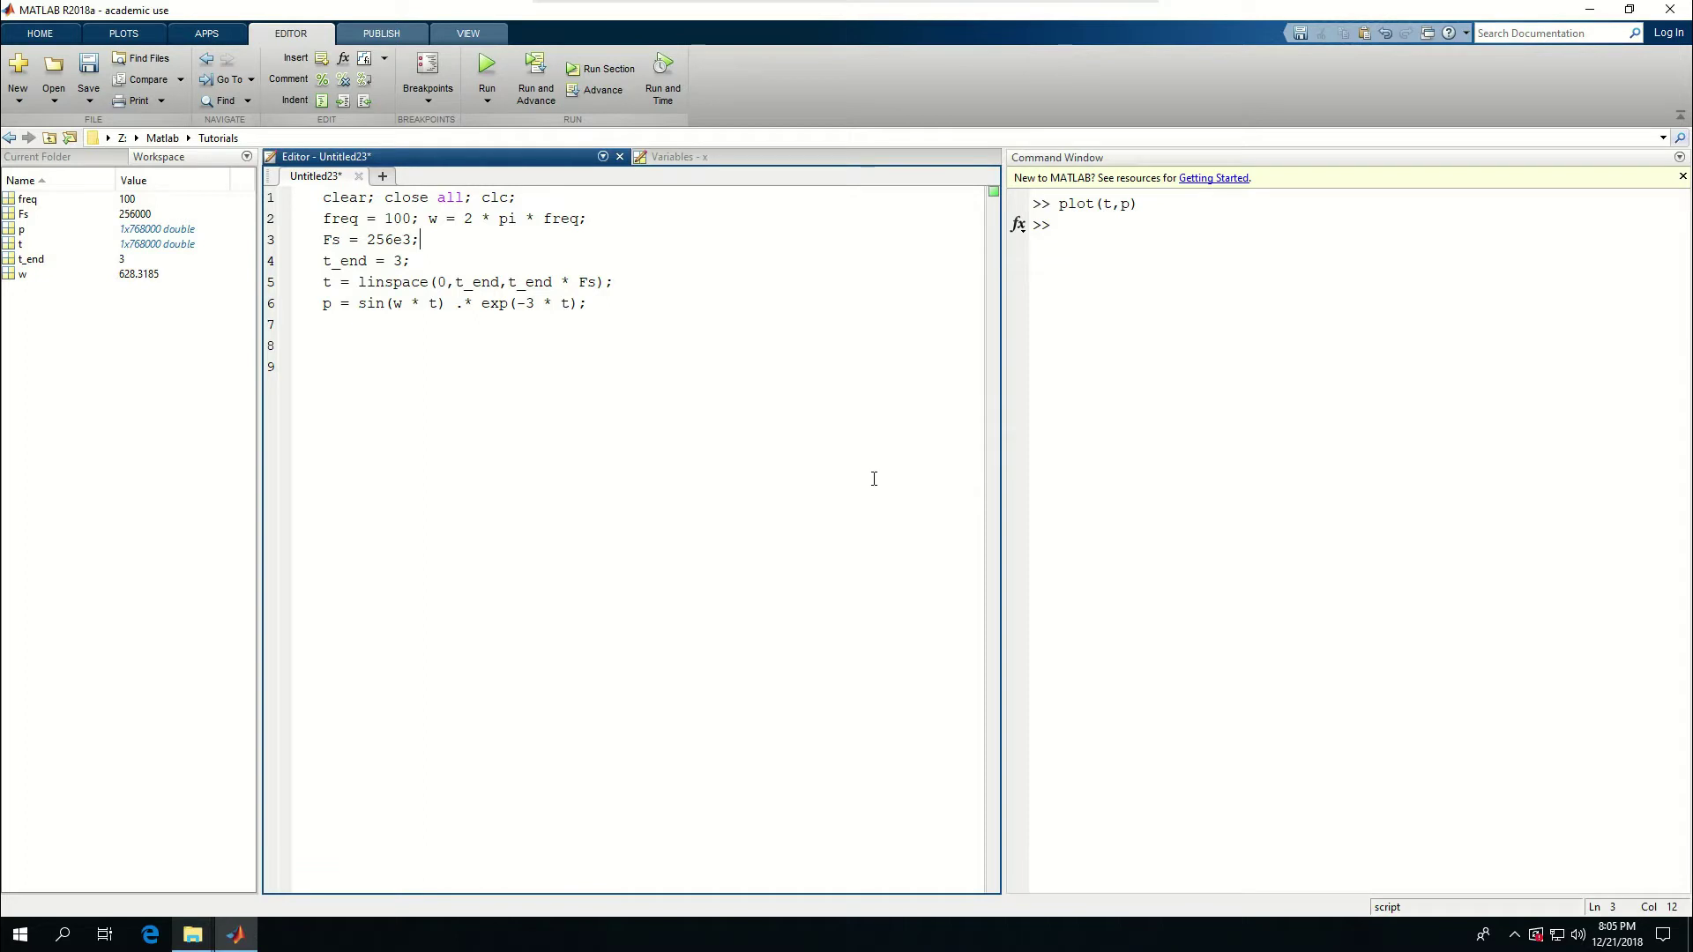
# Step: Copy the freq-through-p block of lines and paste a duplicate below it
pyautogui.press('Up')
pyautogui.press('Home')
pyautogui.hotkey('shift', 'Down')
pyautogui.hotkey('shift', 'Down')
pyautogui.hotkey('shift', 'Down')
pyautogui.hotkey('shift', 'Down')
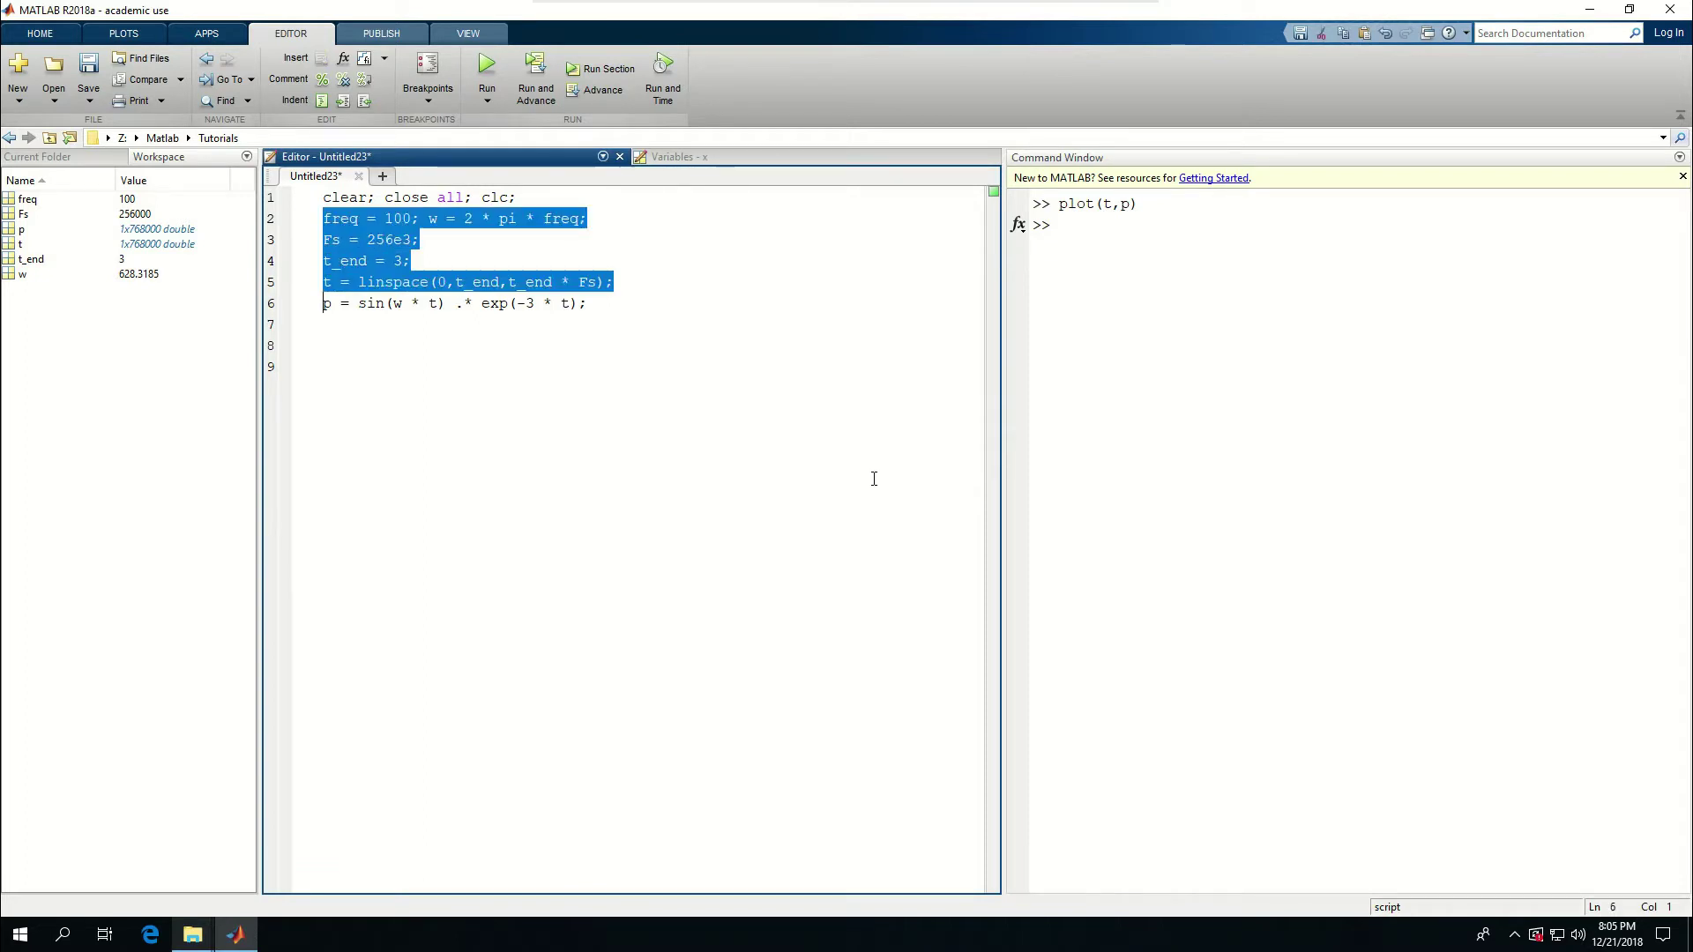
pyautogui.hotkey('shift', 'Down')
pyautogui.hotkey('ctrl', 'c')
pyautogui.press('Down')
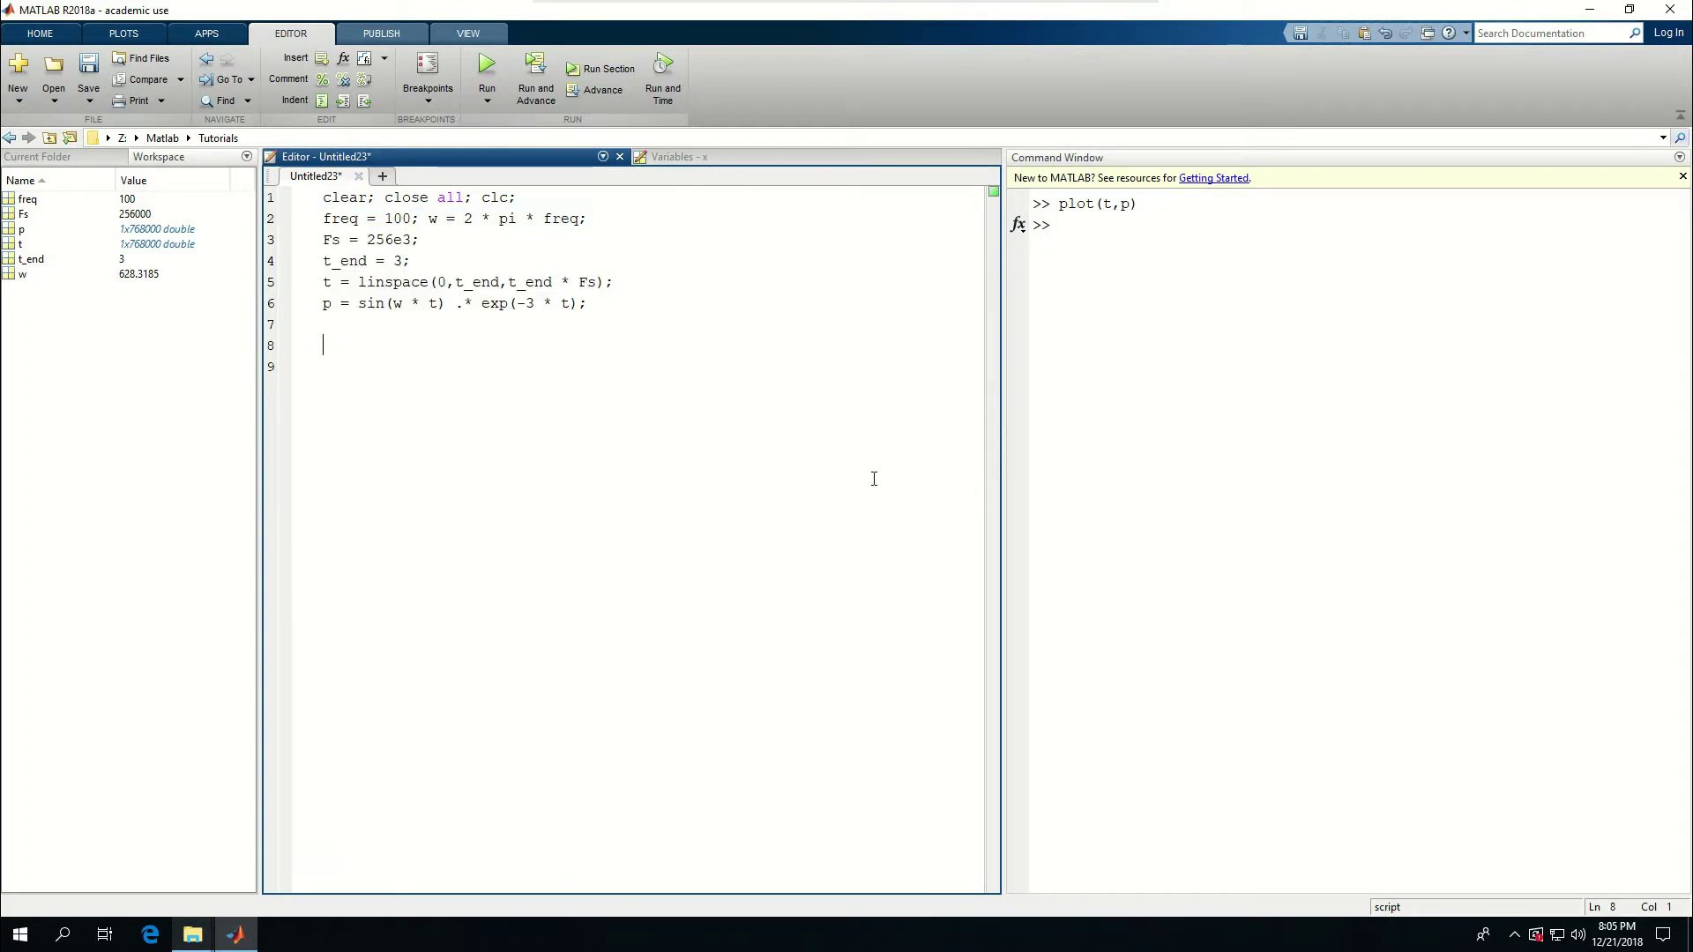
pyautogui.hotkey('ctrl', 'v')
pyautogui.press('Up')
pyautogui.press('Up')
pyautogui.press('Up')
pyautogui.press('Up')
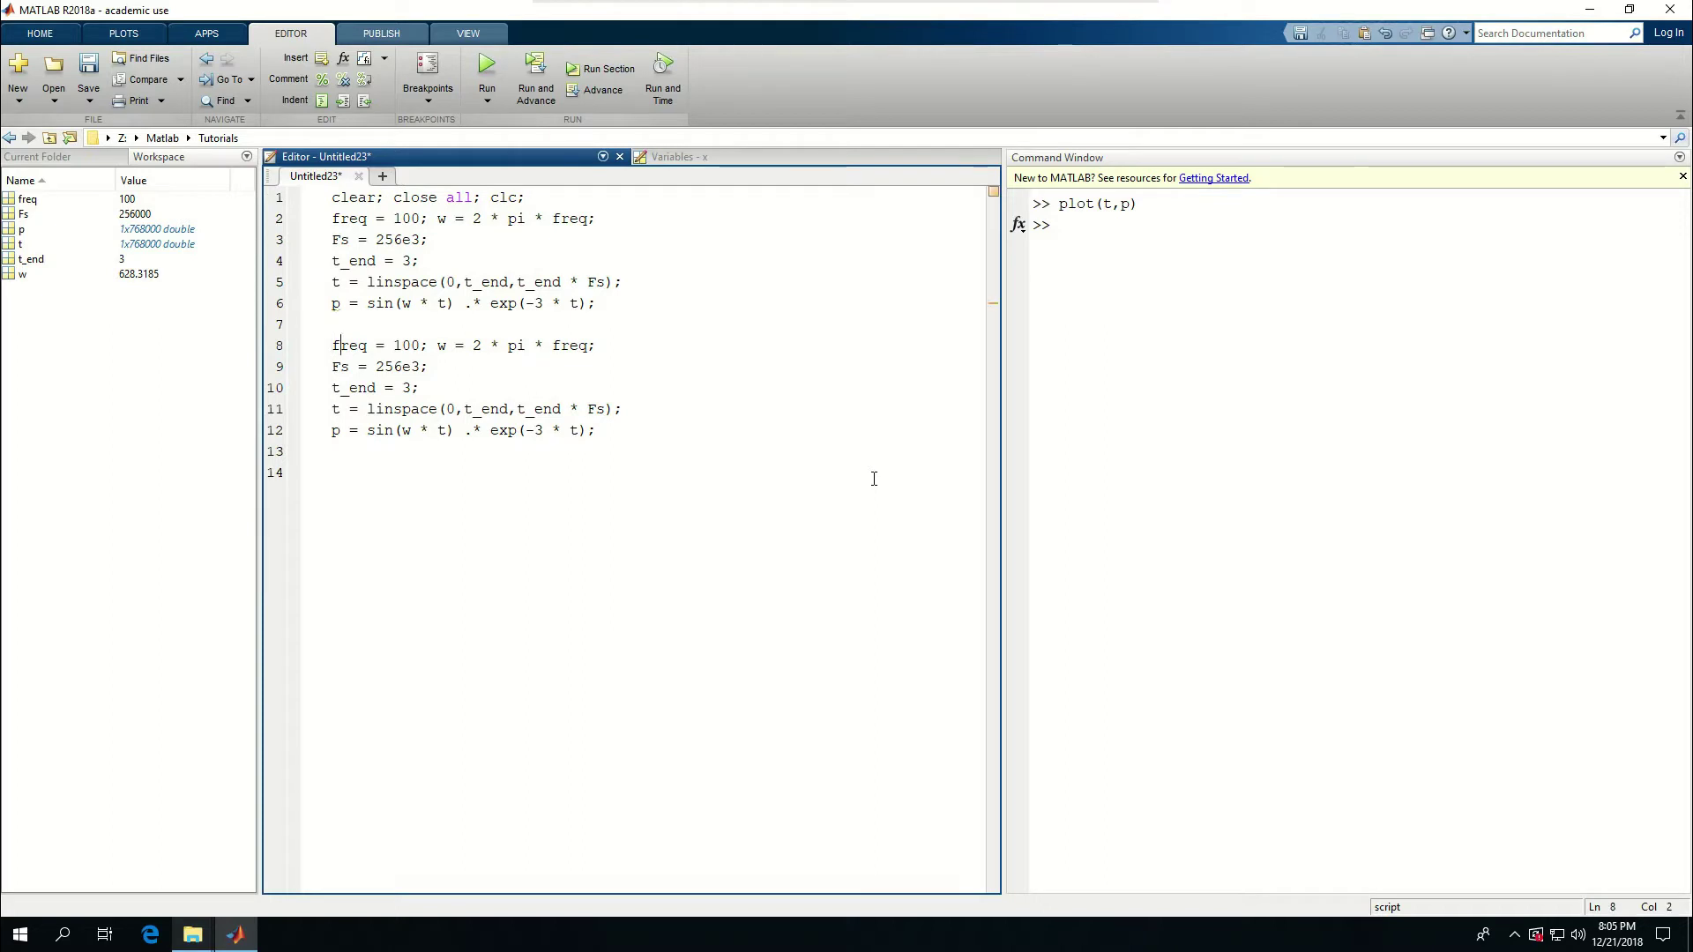
# Step: Change the copied frequency to 120 and delete the duplicated Fs, t_end and t lines
pyautogui.press('Right')
pyautogui.press('Right')
pyautogui.press('Right')
pyautogui.hotkey('shift', 'Right')
pyautogui.write('2')
pyautogui.press('Down')
pyautogui.press('Down')
pyautogui.press('Home')
pyautogui.press('Up')
pyautogui.hotkey('shift', 'Down')
pyautogui.hotkey('shift', 'Down')
pyautogui.hotkey('shift', 'Down')
pyautogui.press('Delete')
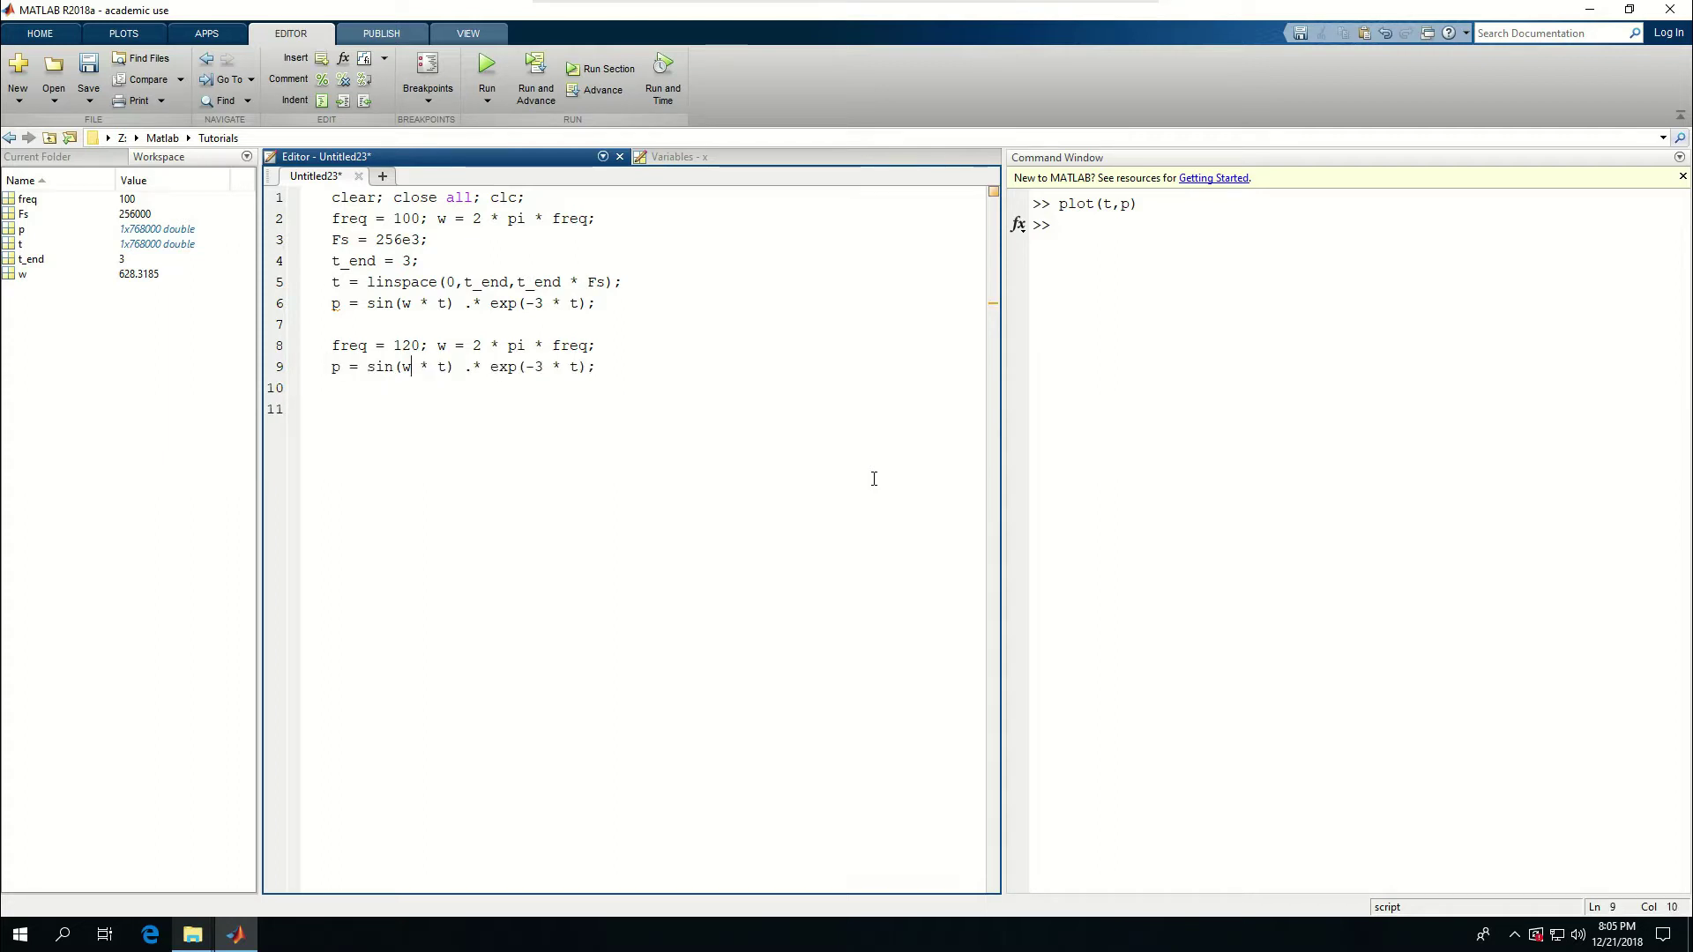
# Step: Rename the copied variables to freq1, w1 and p1, and change the decay to exp(-6 * t)
pyautogui.press('Up')
pyautogui.press('Left')
pyautogui.press('Left')
pyautogui.press('Left')
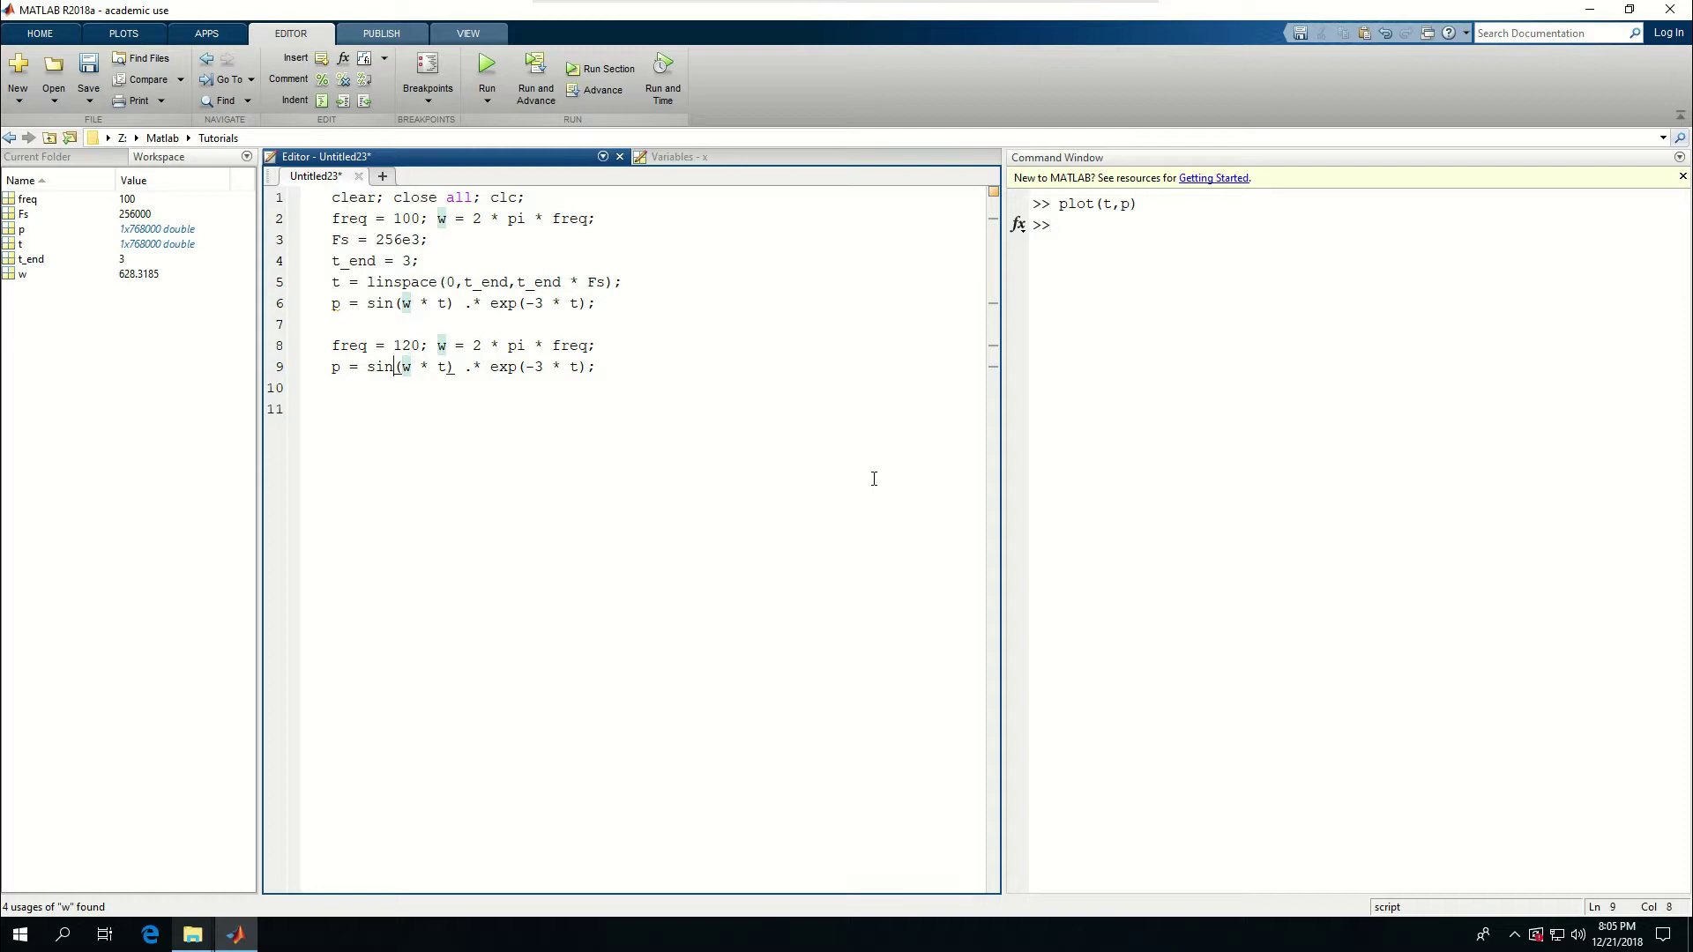
pyautogui.write('1')
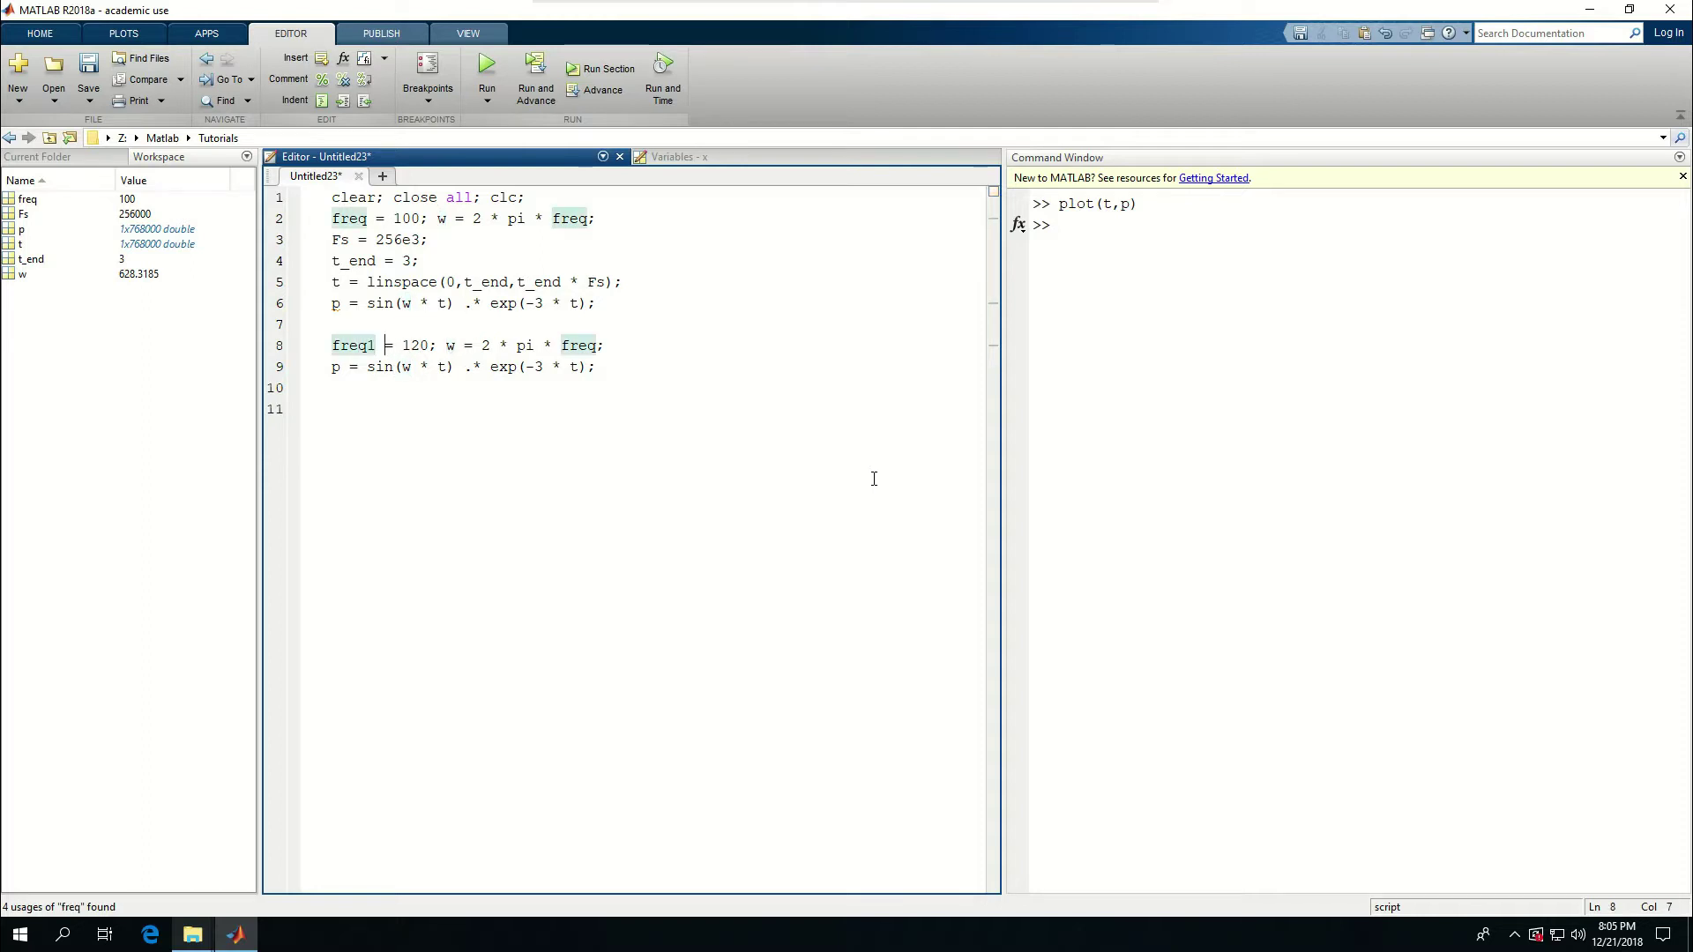
pyautogui.press('Right')
pyautogui.press('Right')
pyautogui.press('Right')
pyautogui.press('Left')
pyautogui.write('1')
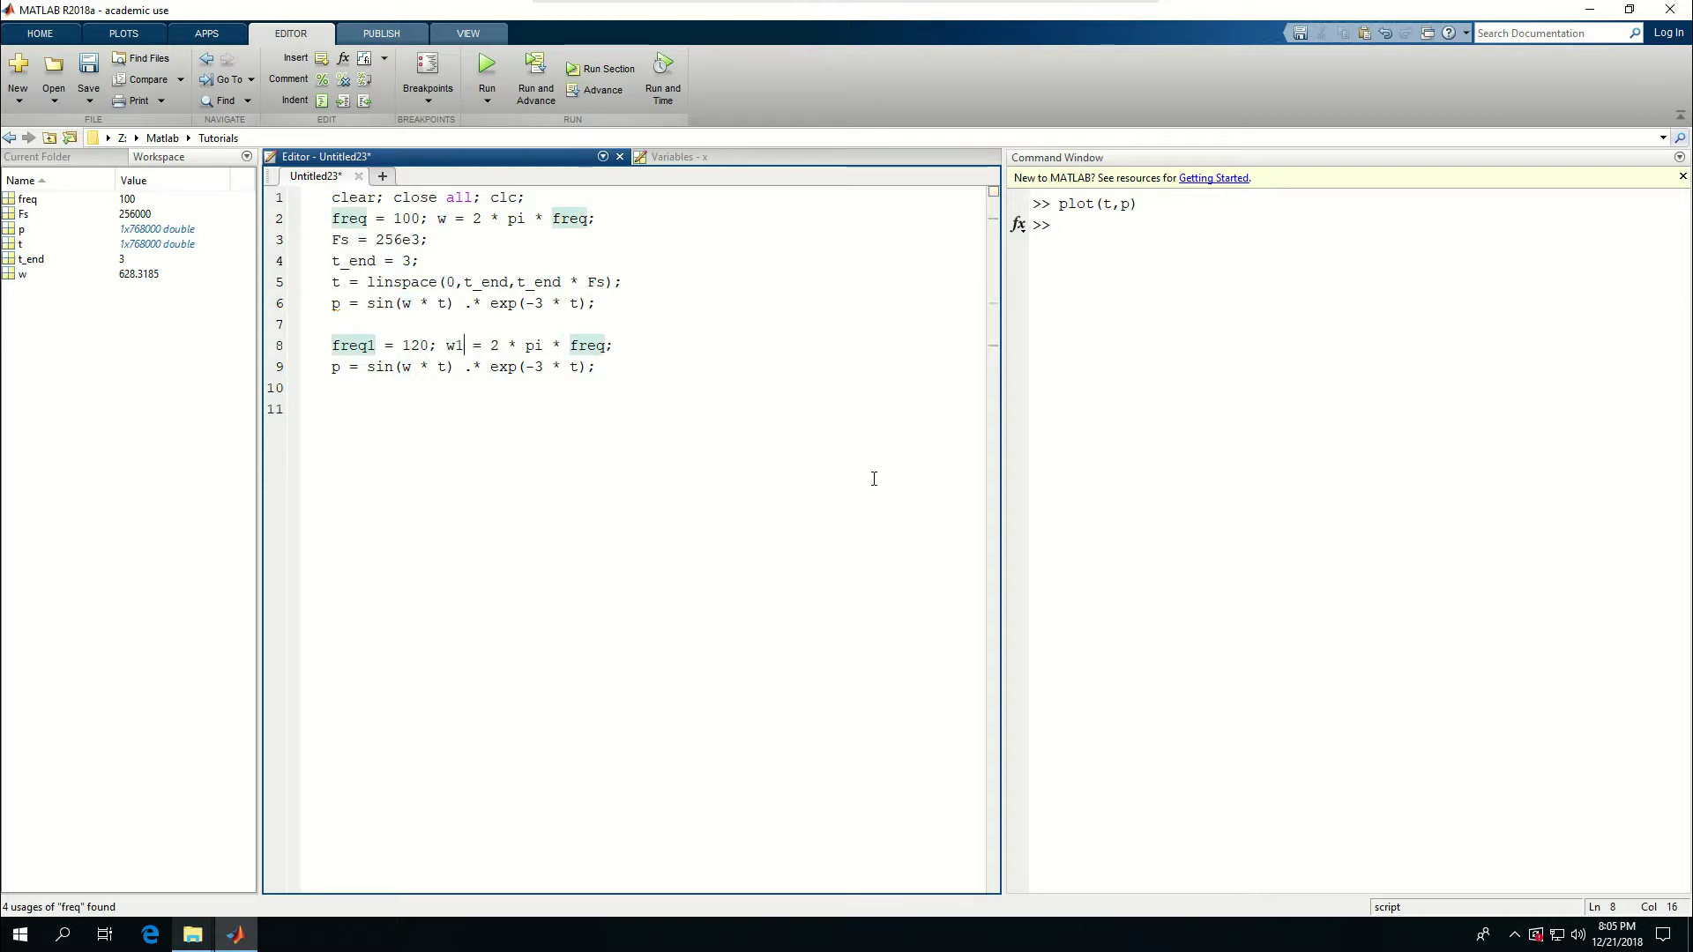
pyautogui.press('Down')
pyautogui.press('Home')
pyautogui.press('Right')
pyautogui.write('1')
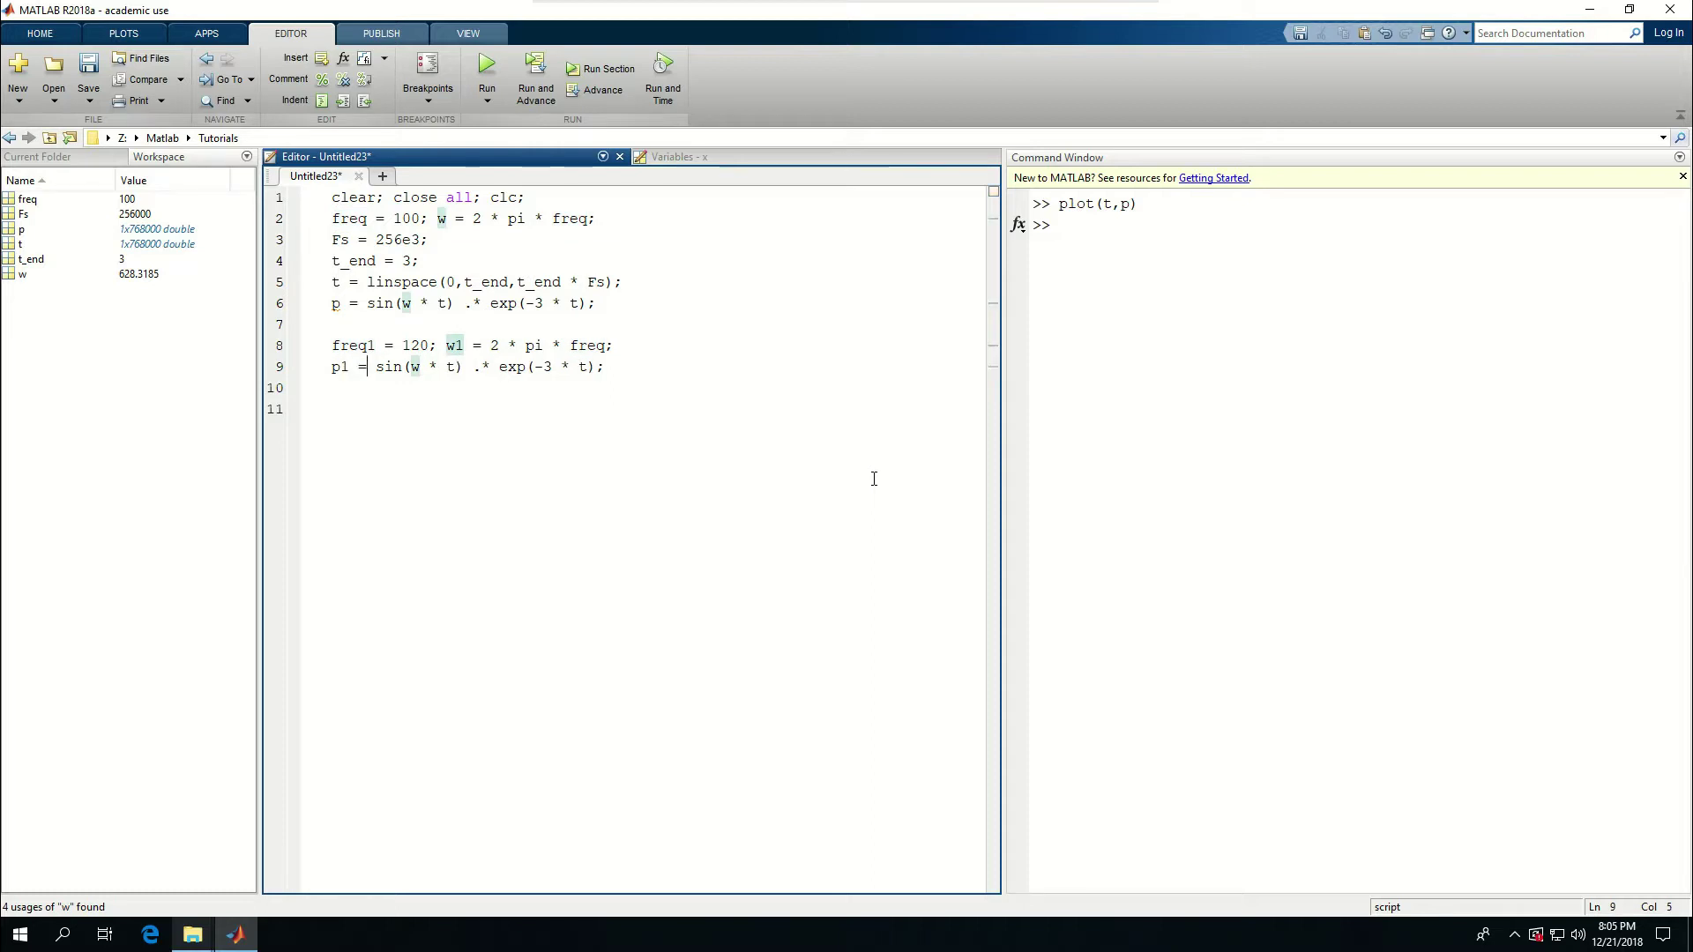
pyautogui.press('Right')
pyautogui.press('Right')
pyautogui.press('Right')
pyautogui.press('Left')
pyautogui.write('1')
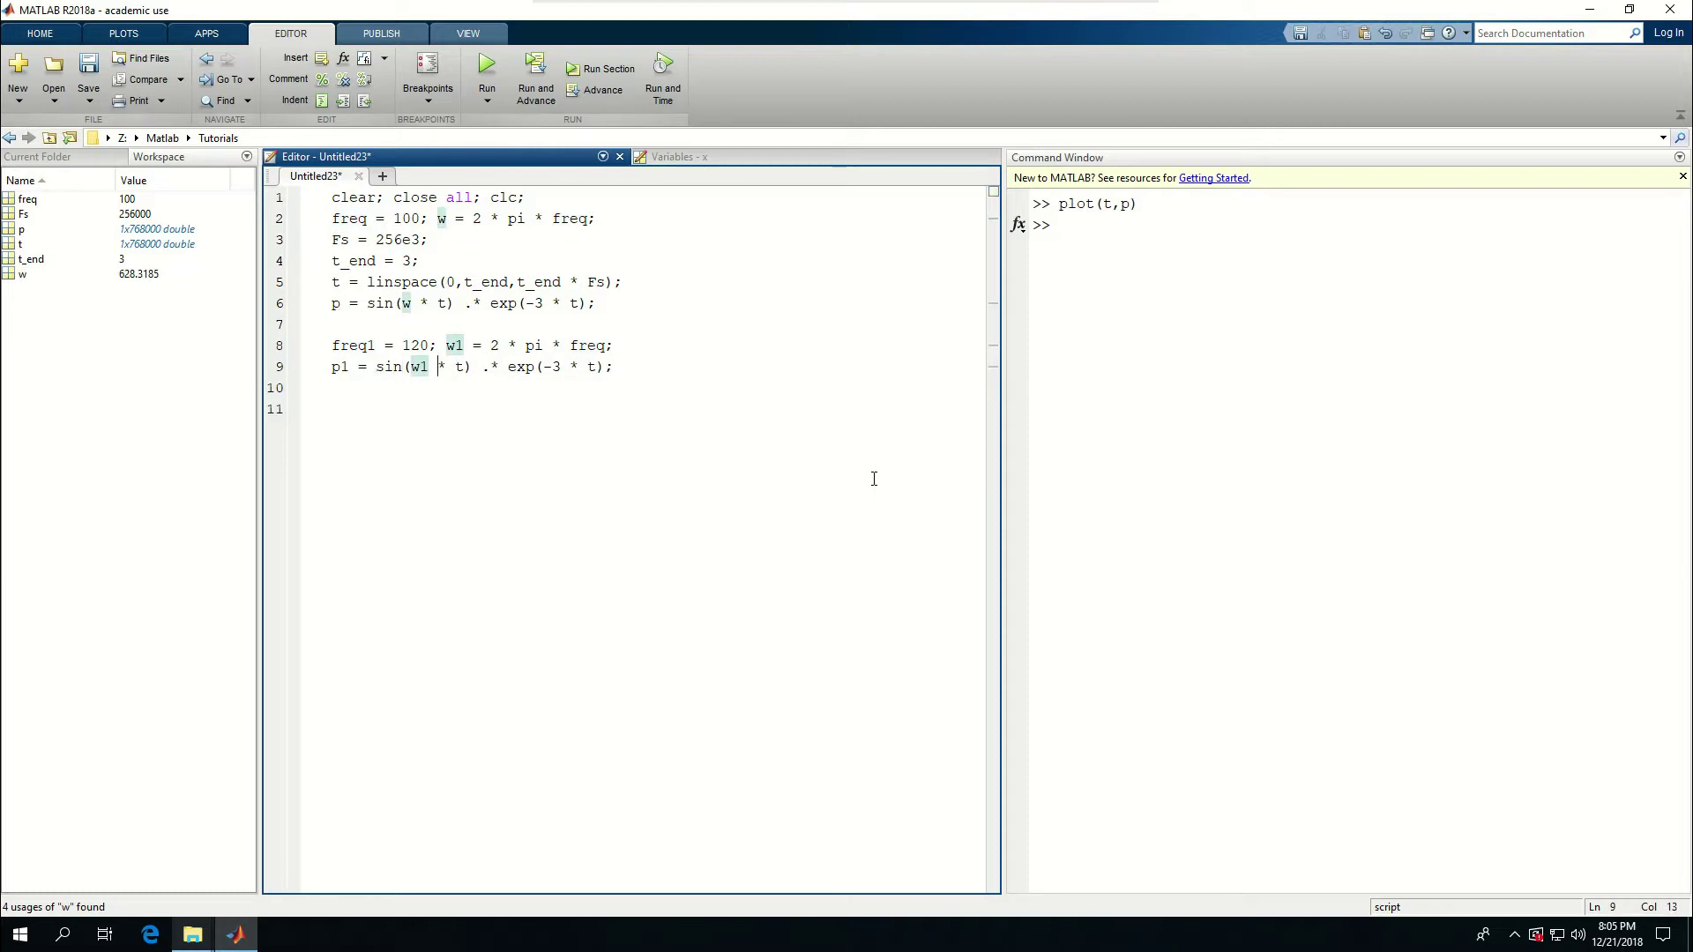
pyautogui.press('Right')
pyautogui.press('Right')
pyautogui.press('Right')
pyautogui.press('Right')
pyautogui.press('Right')
pyautogui.press('Right')
pyautogui.press('Right')
pyautogui.hotkey('shift', 'Left')
pyautogui.write('6')
# Step: Add p = p + p1; on line 11 and run the script
pyautogui.press('Right')
pyautogui.press('Right')
pyautogui.press('Right')
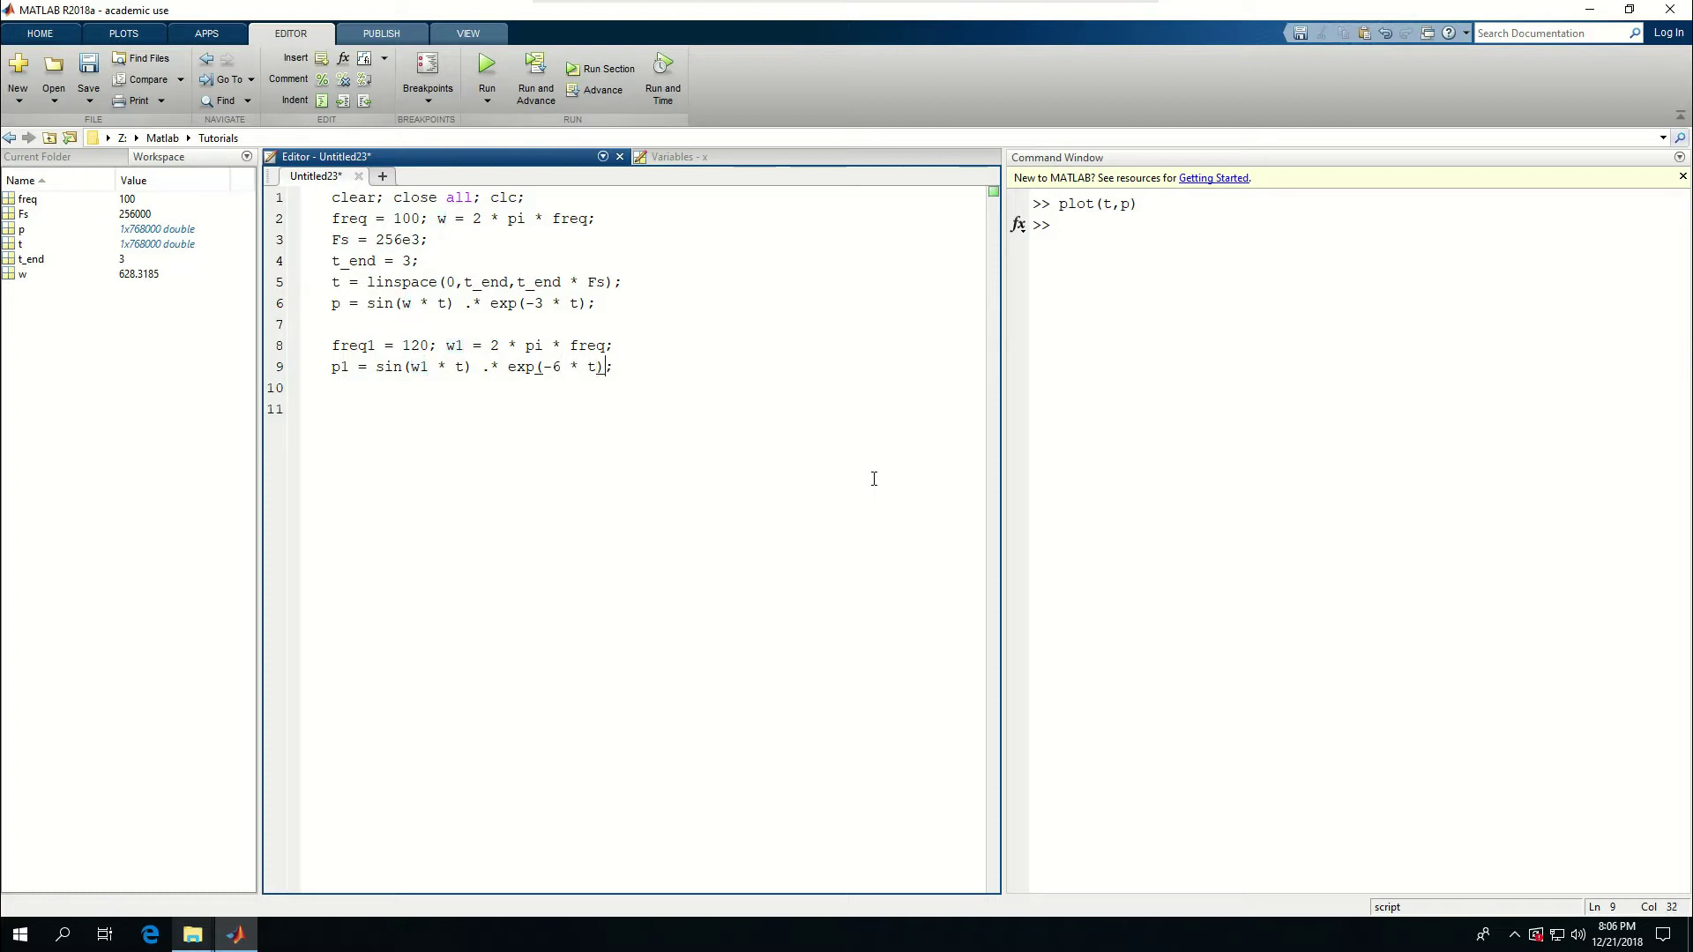
pyautogui.press('Right')
pyautogui.press('Return')
pyautogui.press('Return')
pyautogui.write('p = p')
pyautogui.write(' + p1;')
pyautogui.press('F5')
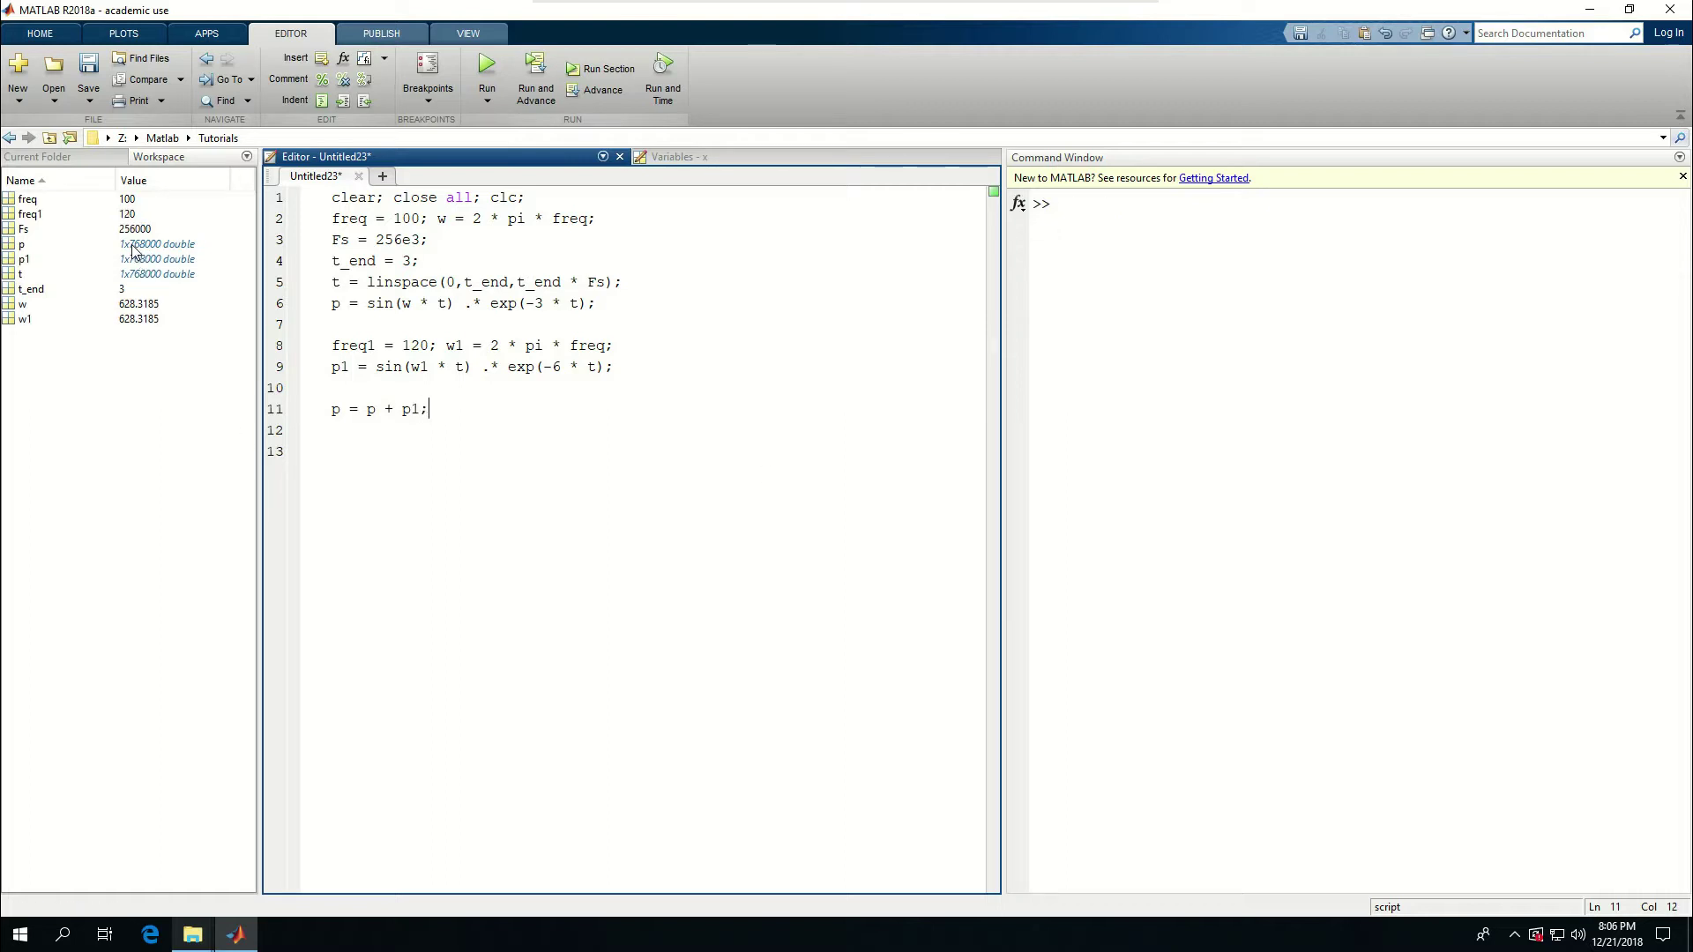
# Step: Plot the combined p against t from the Command Window, then close the figure
pyautogui.click(1410, 374)
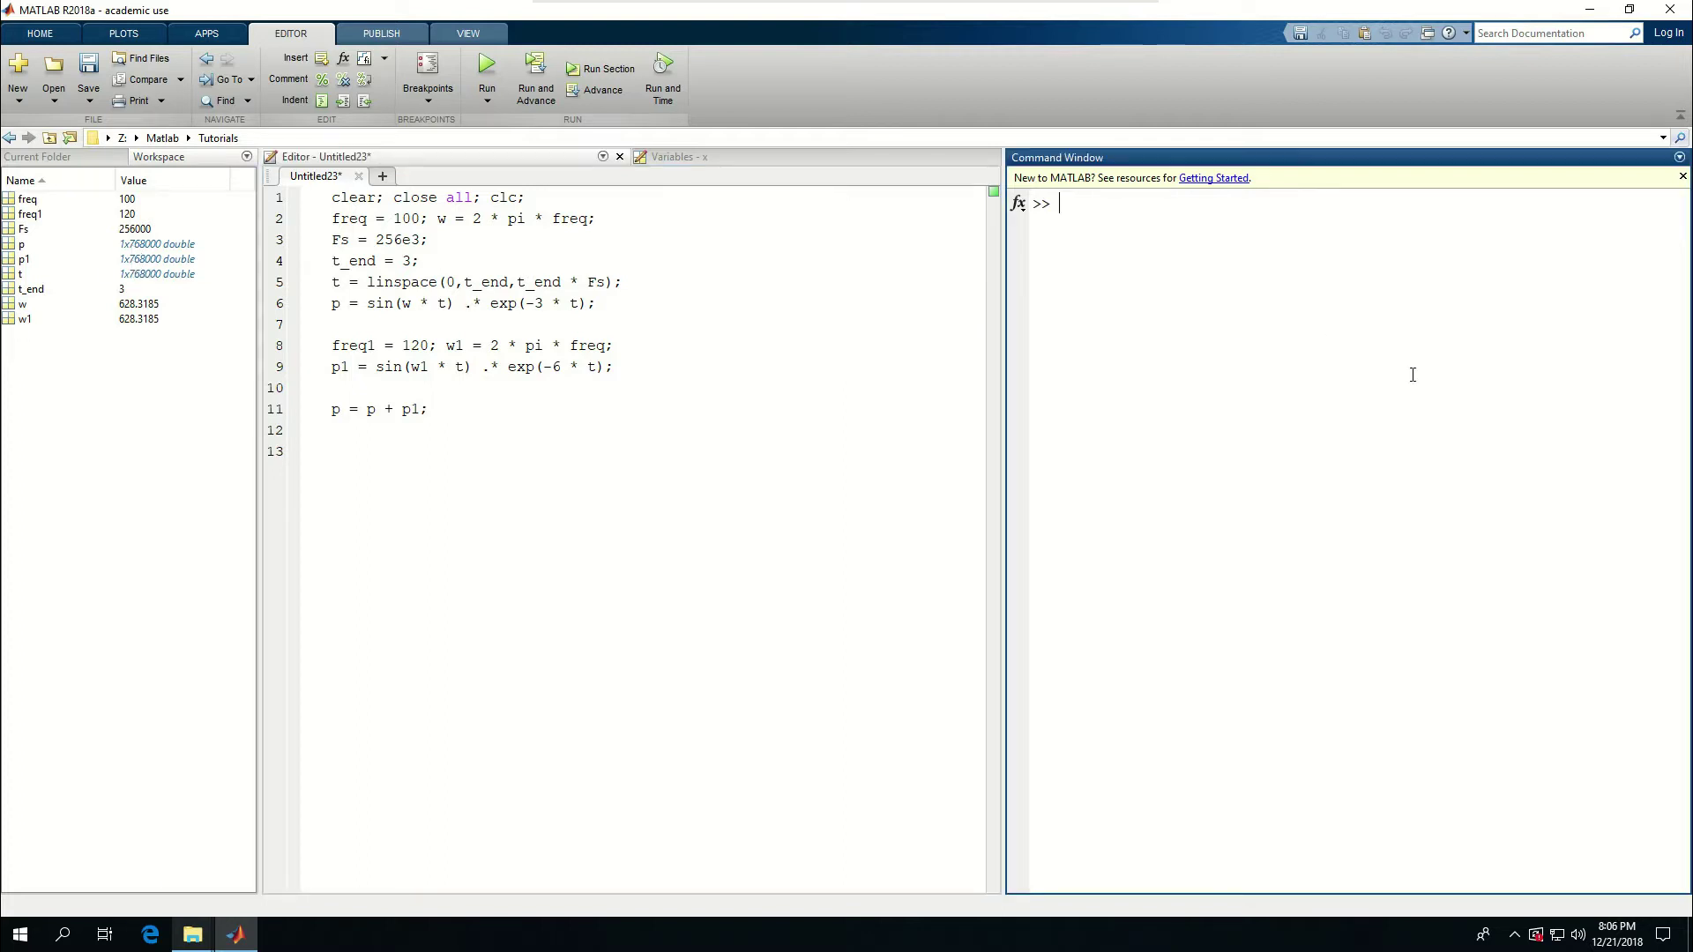
pyautogui.write('plot(')
pyautogui.write('t,p')
pyautogui.press('Return')
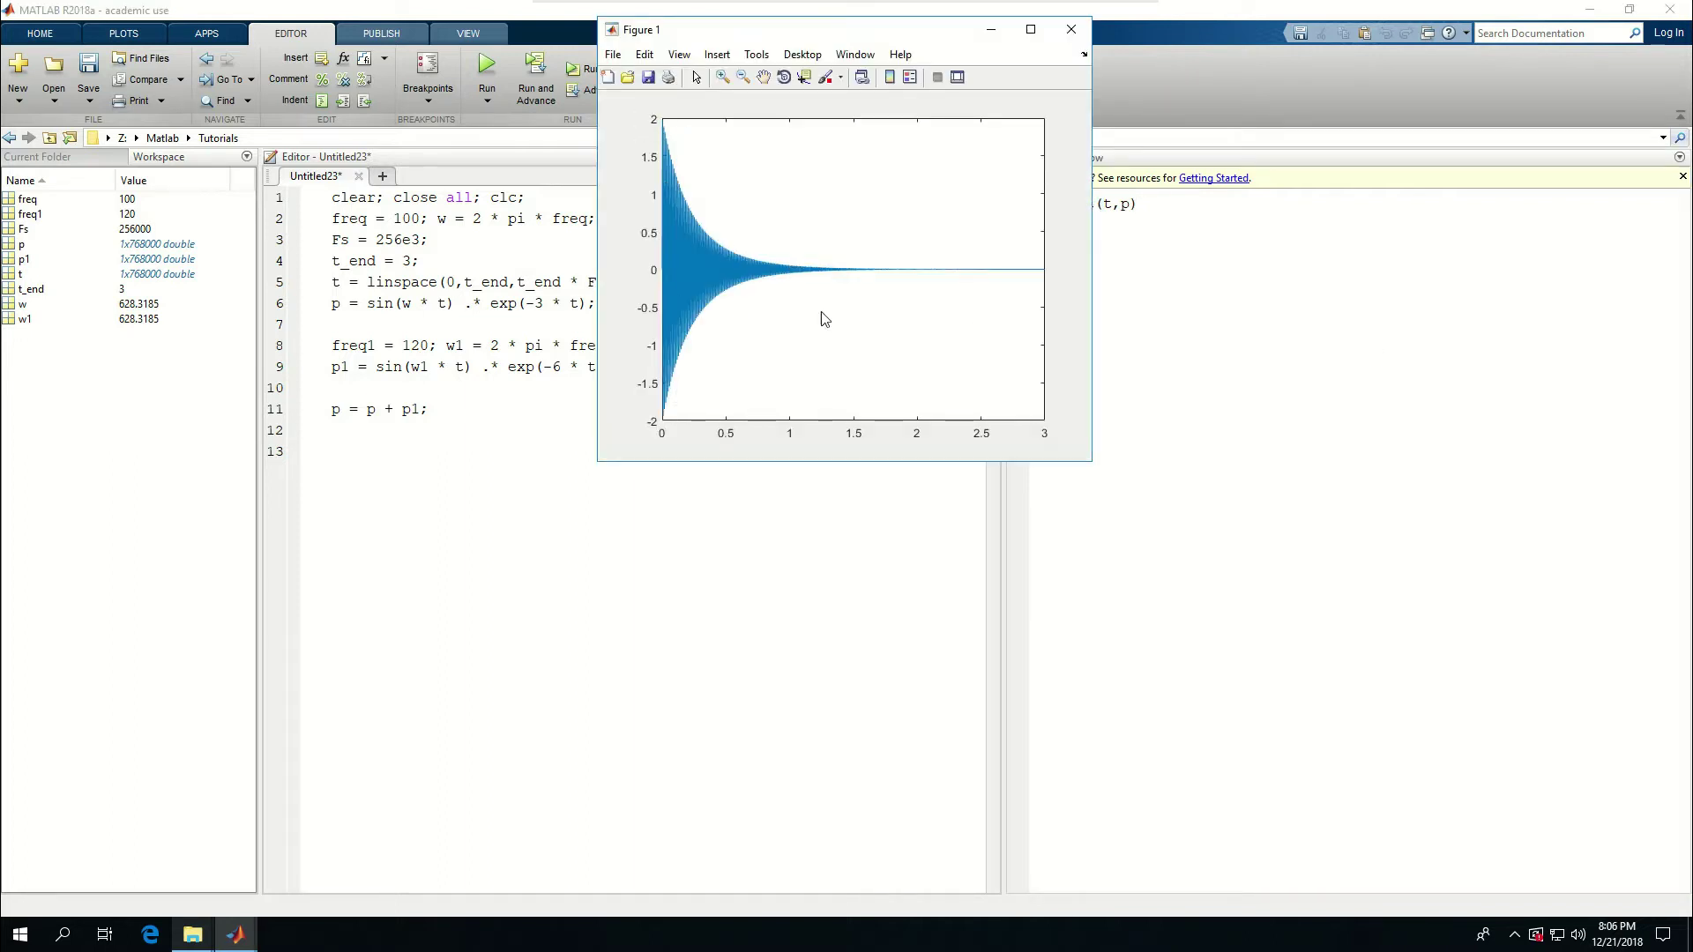
pyautogui.click(1070, 29)
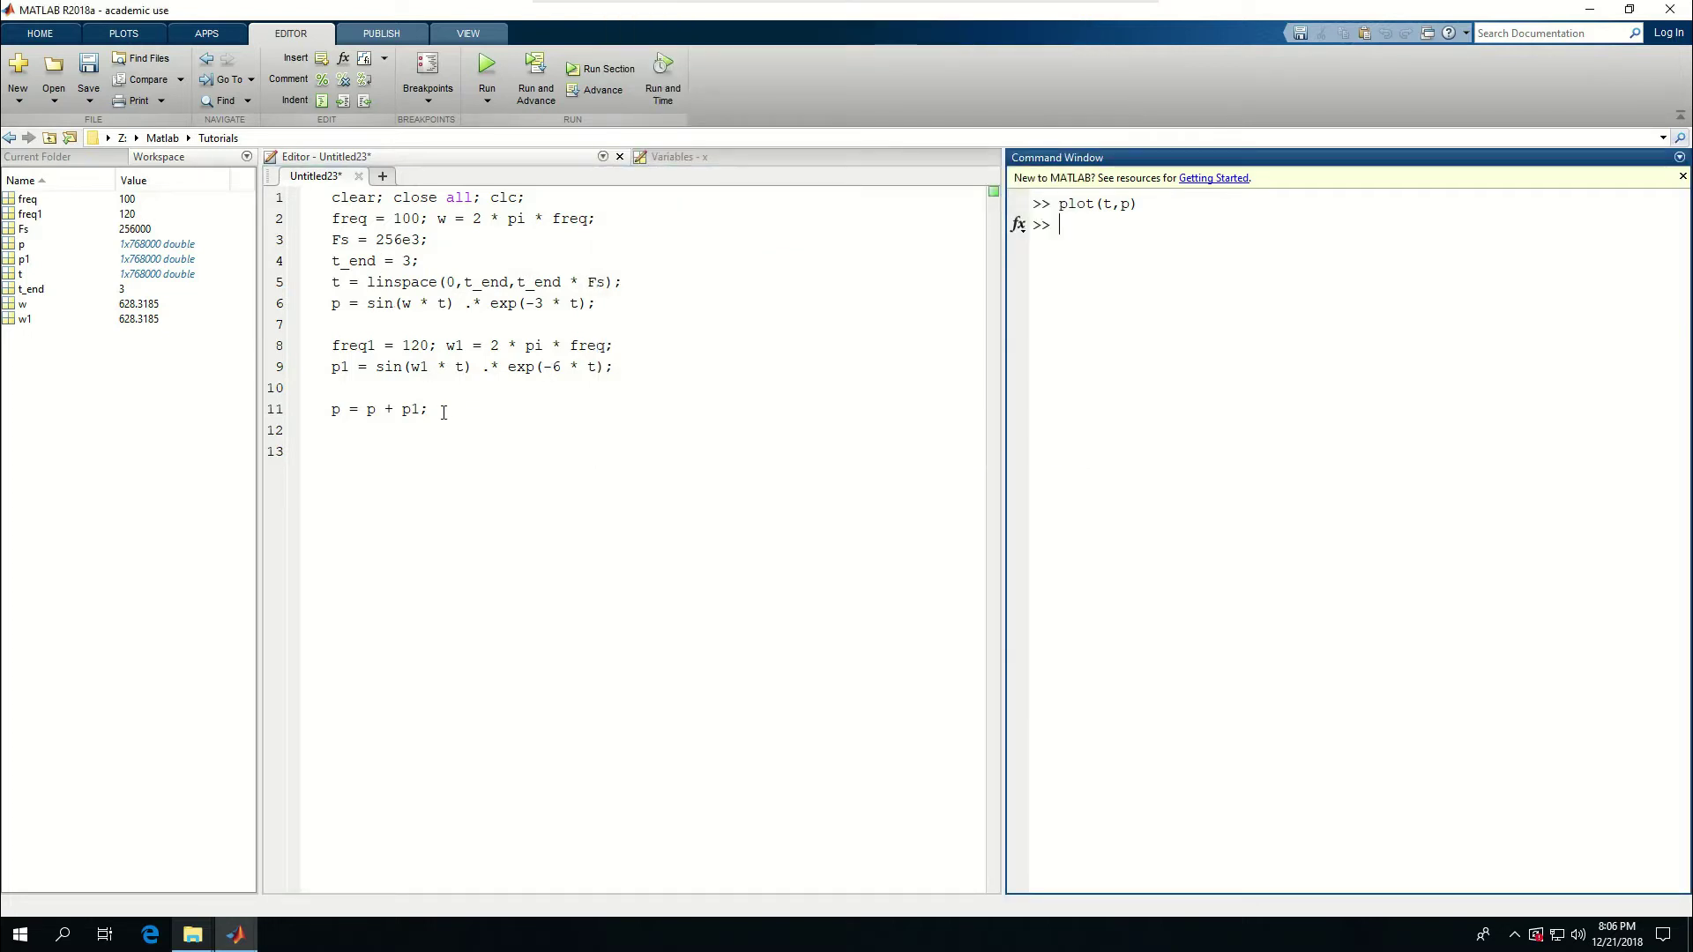
# Step: Add blank lines below line 11 in the script
pyautogui.click(484, 415)
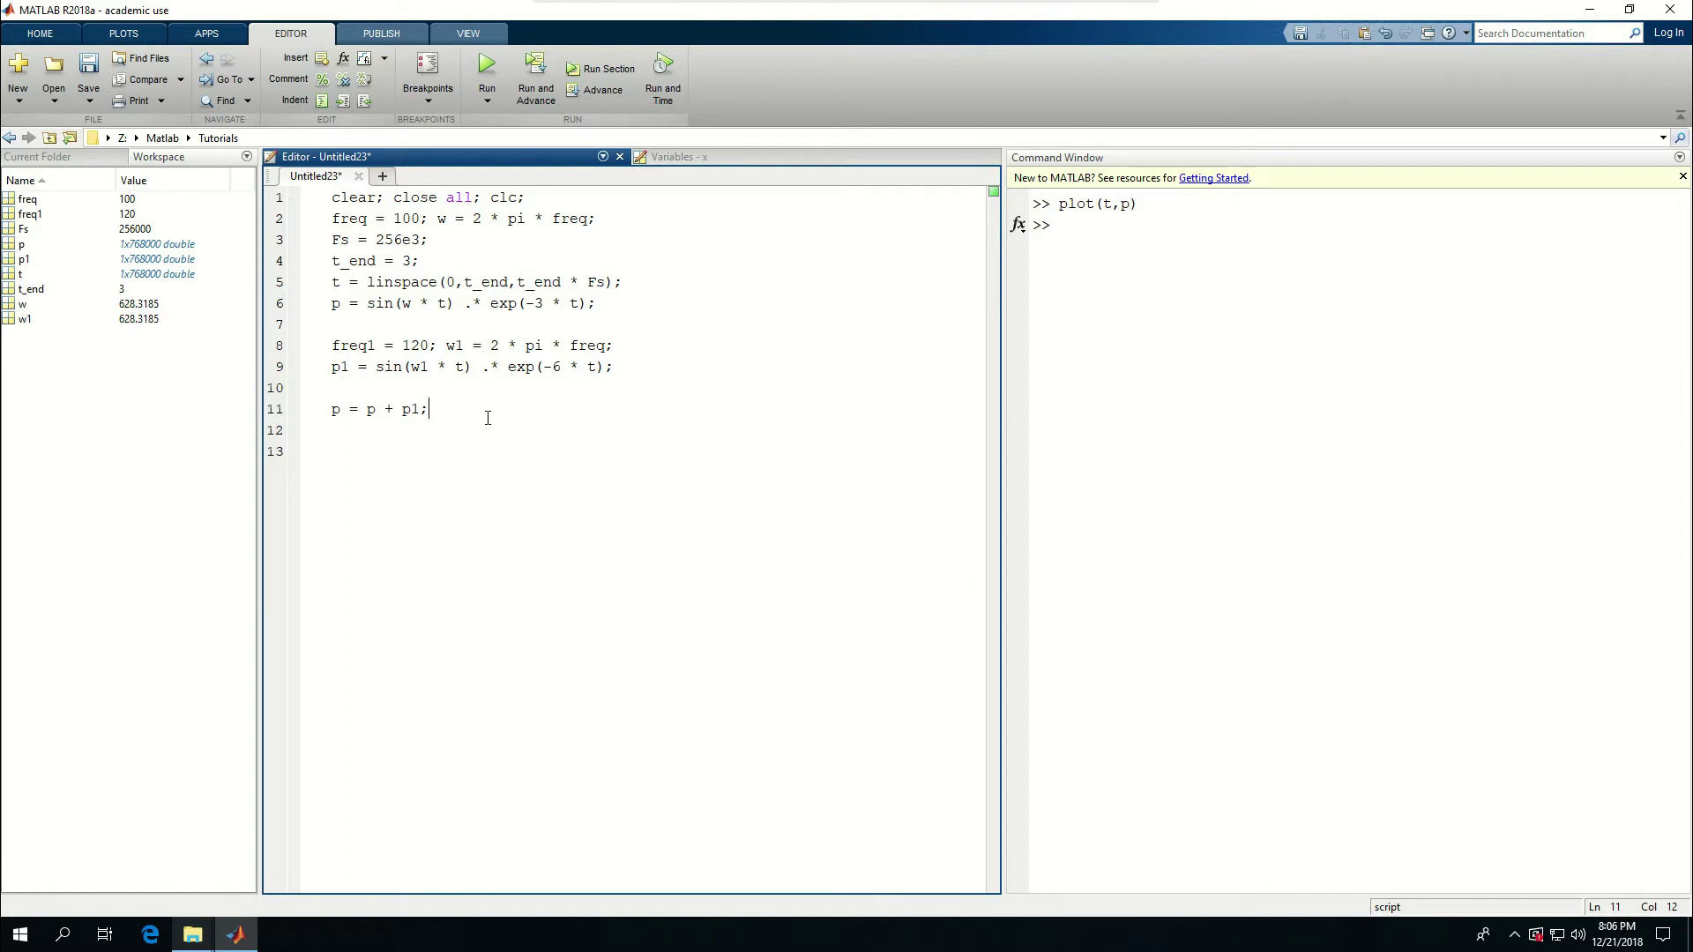
pyautogui.press('Down')
pyautogui.press('Return')
pyautogui.press('Return')
pyautogui.press('Return')
pyautogui.write('audiowrit')
pyautogui.write('e(')
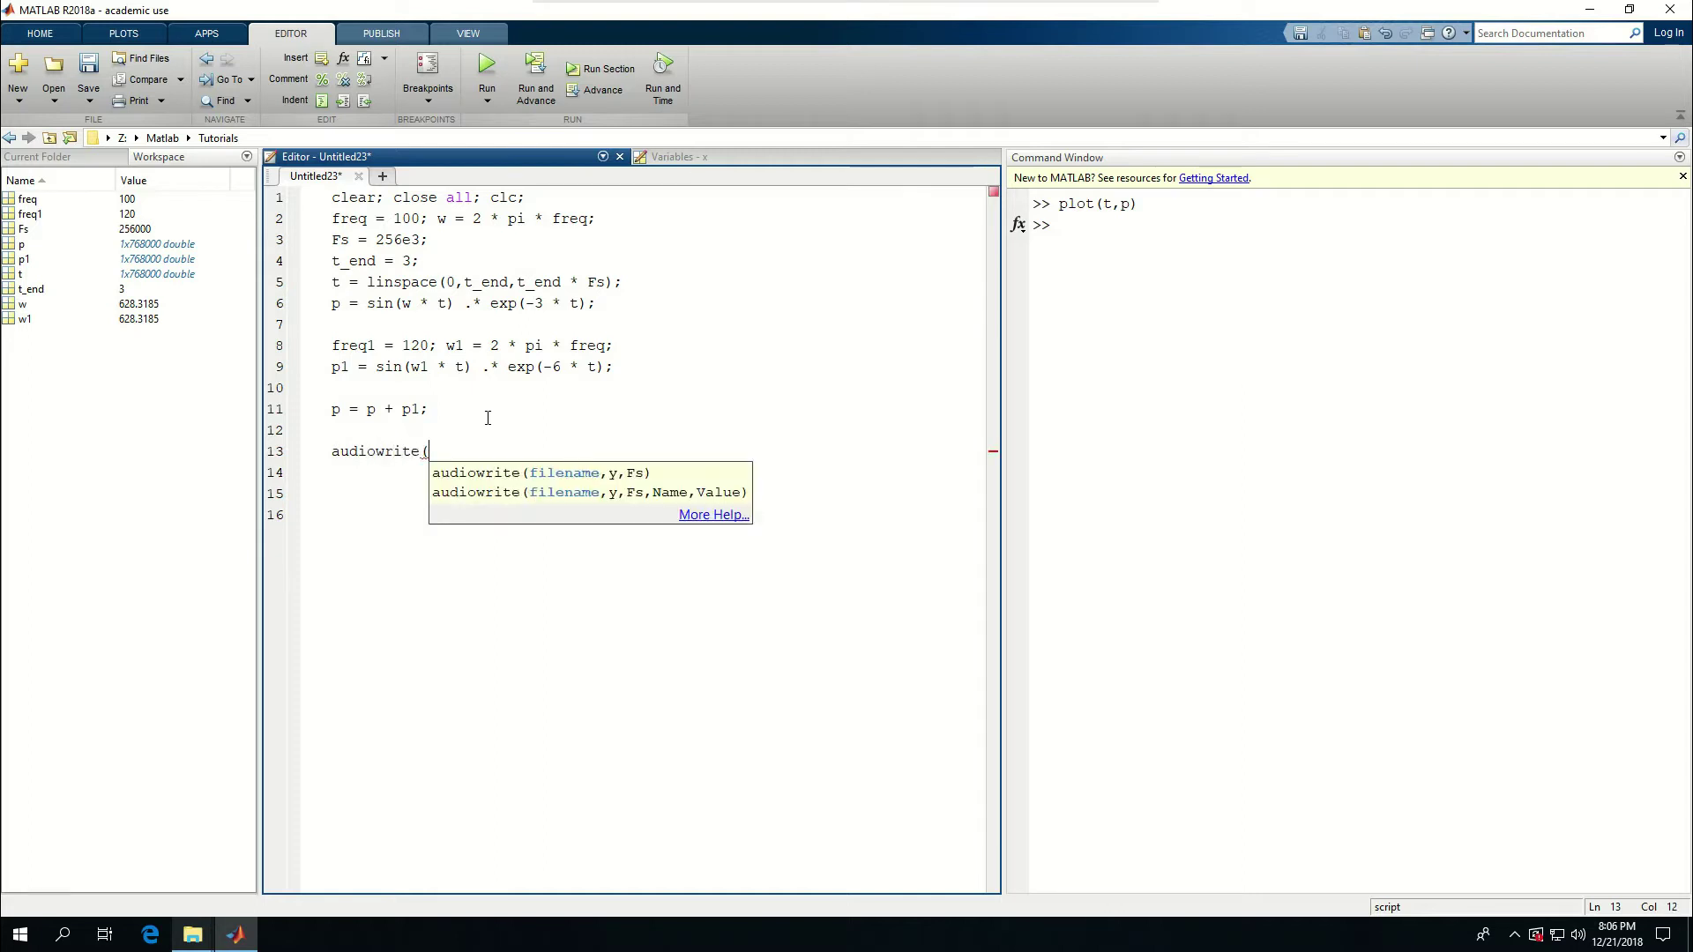
pyautogui.write("'")
pyautogui.write('aud')
pyautogui.write("io.wav'")
pyautogui.write(',')
pyautogui.write('[')
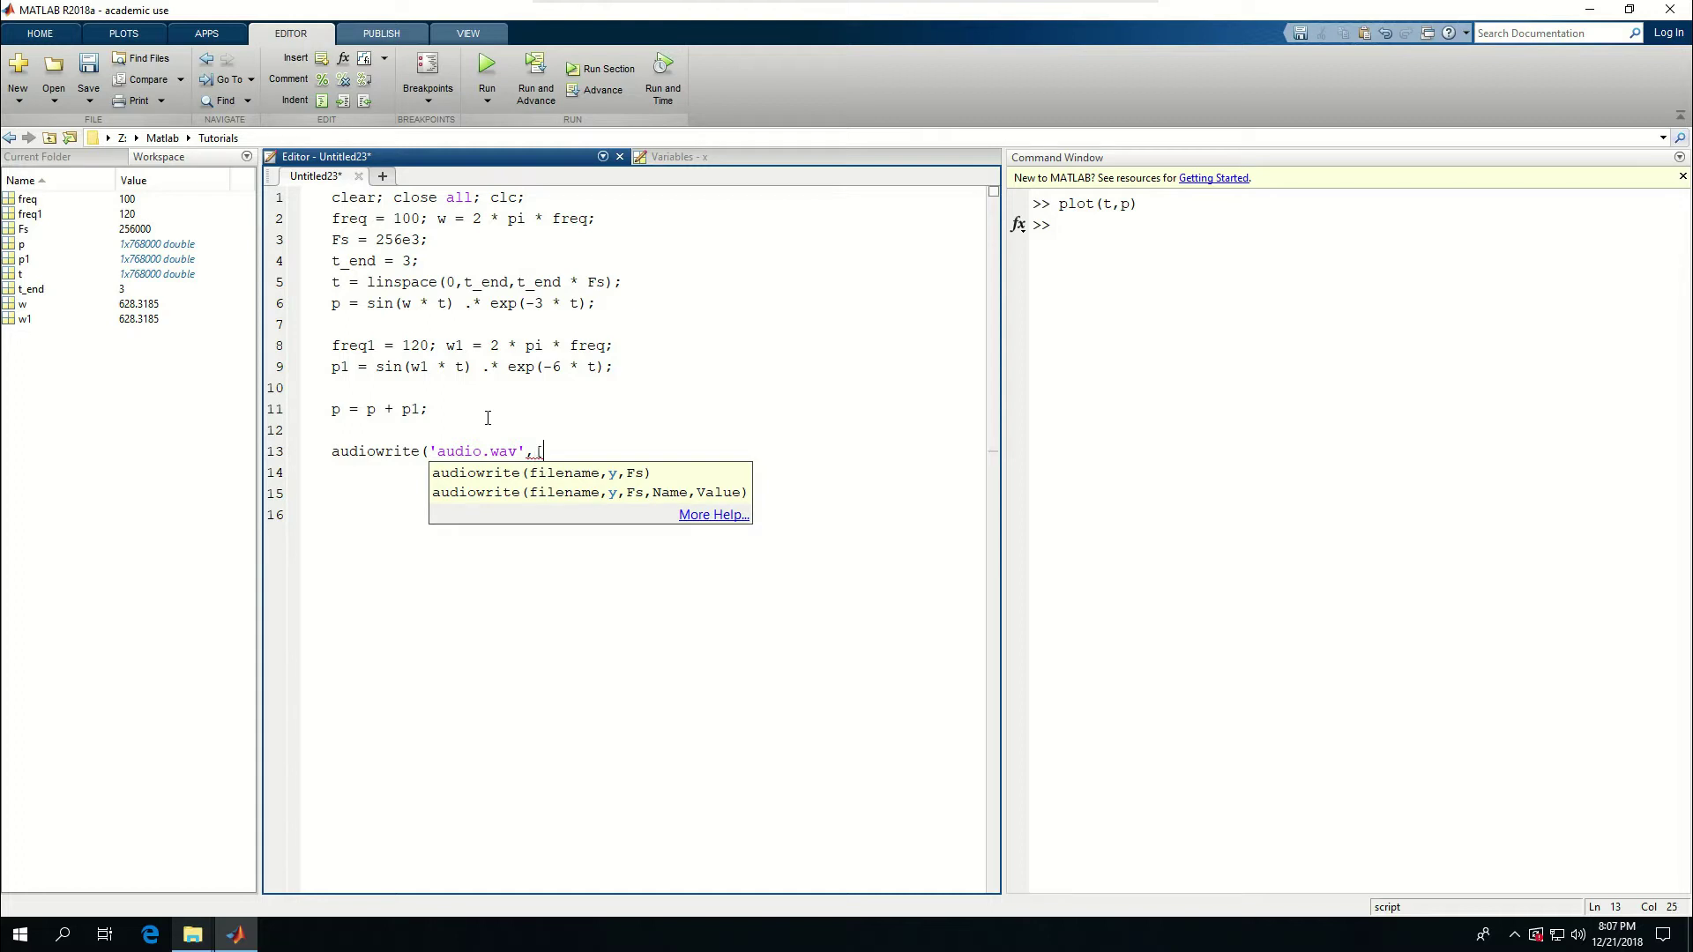
pyautogui.write('p ')
pyautogui.write('p')
pyautogui.write('1')
pyautogui.write(';')
# Step: Make line 13 read audiowrite('audio.wav',[p' p'],Fs) with both p columns transposed
pyautogui.press('BackSpace')
pyautogui.write(',Fs')
pyautogui.write(')')
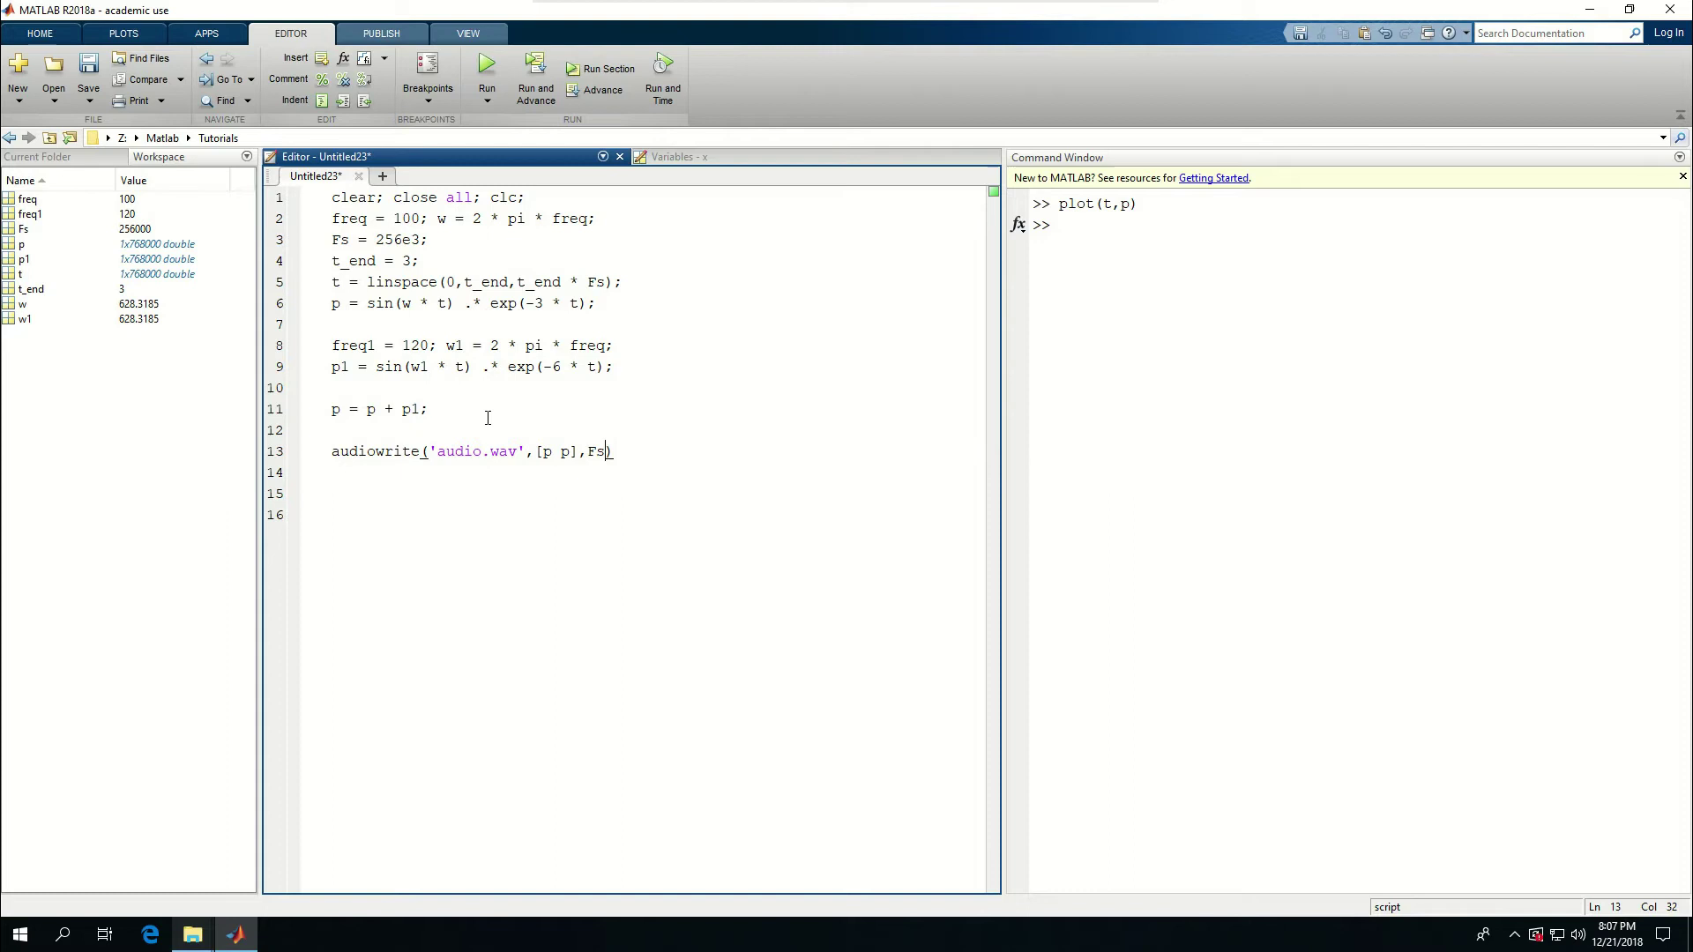
pyautogui.press('Left')
pyautogui.press('Left')
pyautogui.press('Left')
pyautogui.write("'")
pyautogui.press('Right')
pyautogui.press('Right')
pyautogui.write("'")
# Step: End the audiowrite line with a semicolon and run, which triggers the data-clipped warning
pyautogui.click(638, 451)
pyautogui.write(';')
pyautogui.hotkey('ctrl', 'Return')
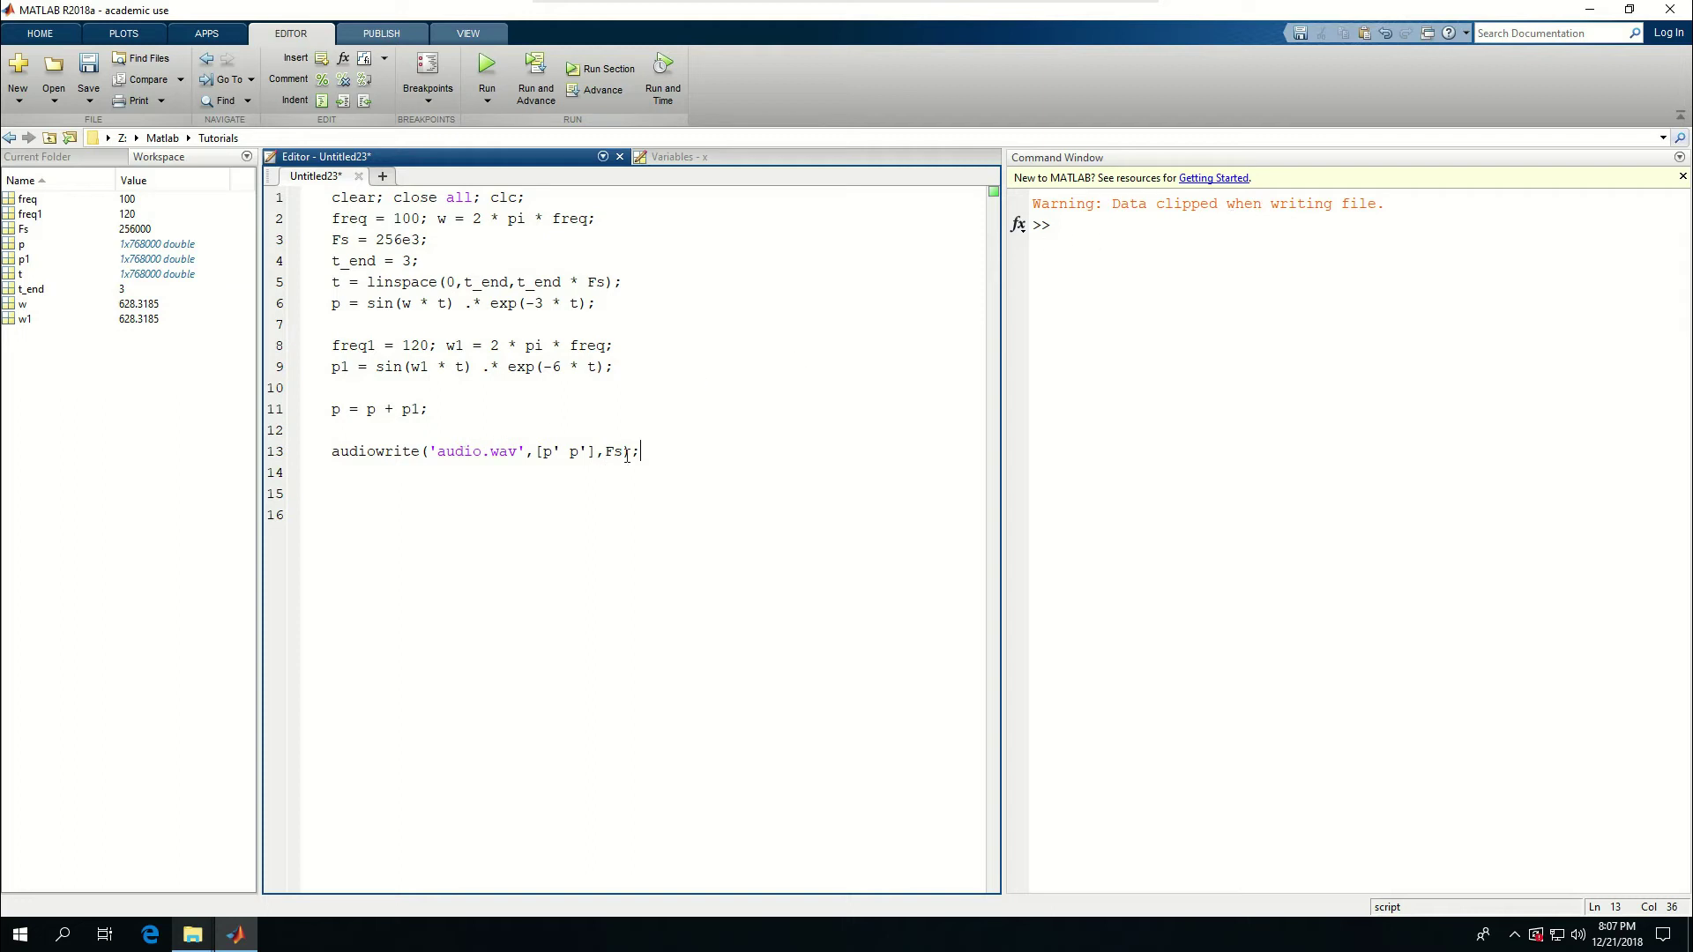
pyautogui.click(447, 411)
# Step: Add p = p / max(p); on line 12, rerun, and open audio.wav in VLC
pyautogui.press('Return')
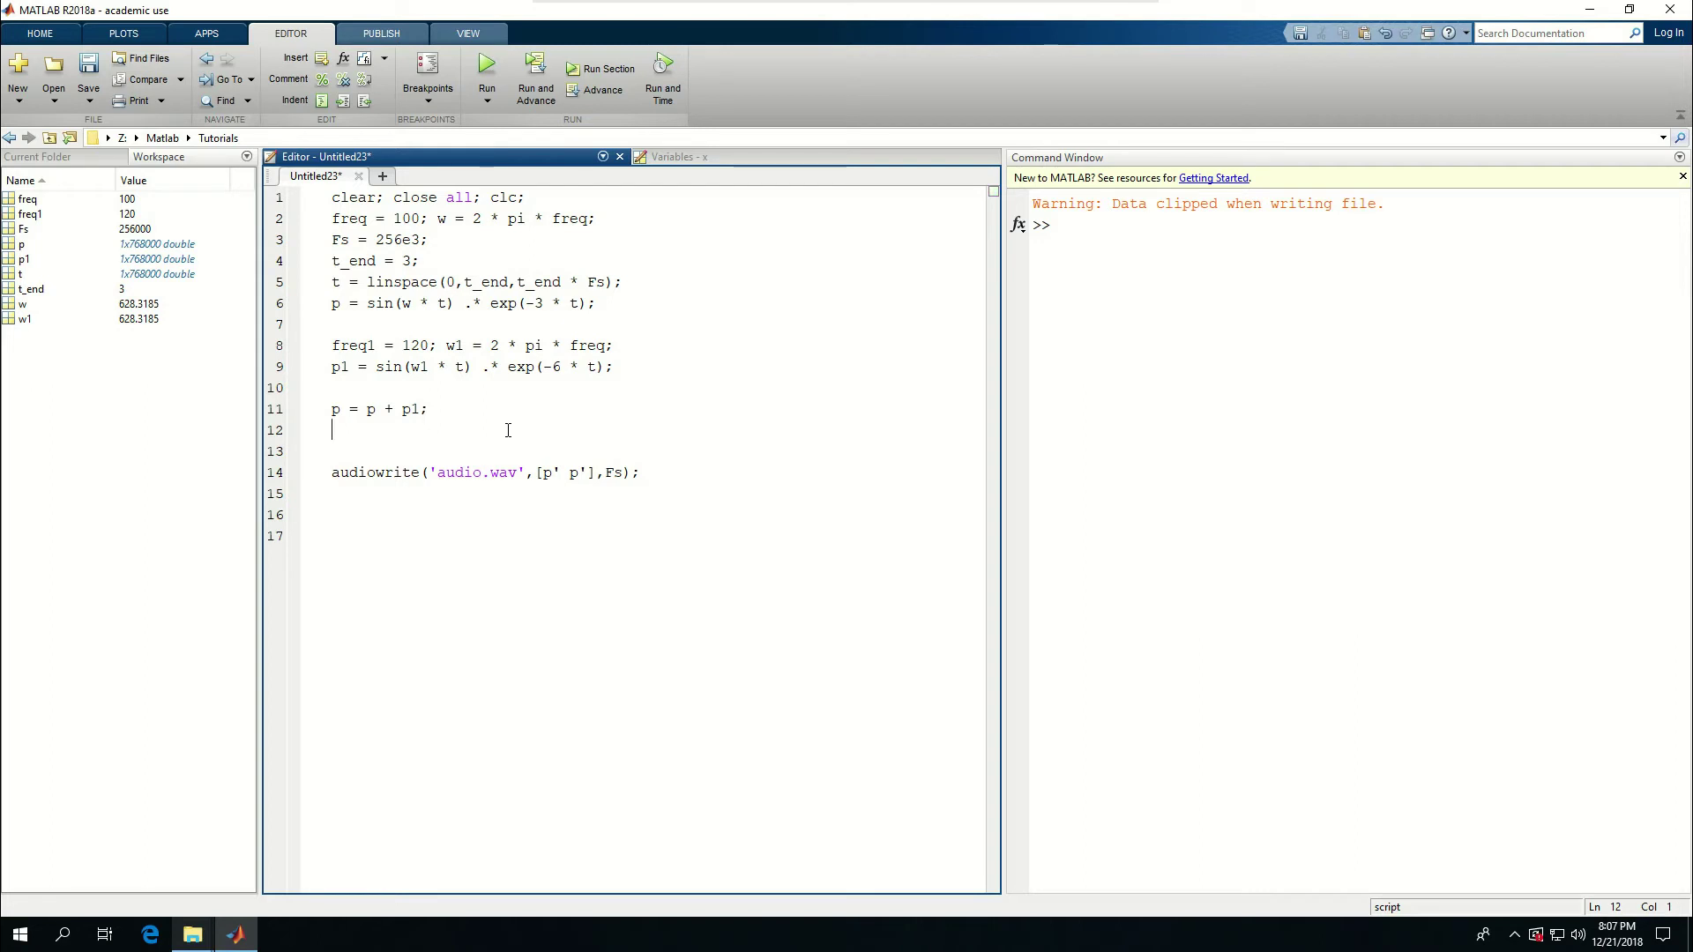
pyautogui.write('p = ')
pyautogui.write('p / ')
pyautogui.write('max(p)')
pyautogui.write(';')
pyautogui.press('F5')
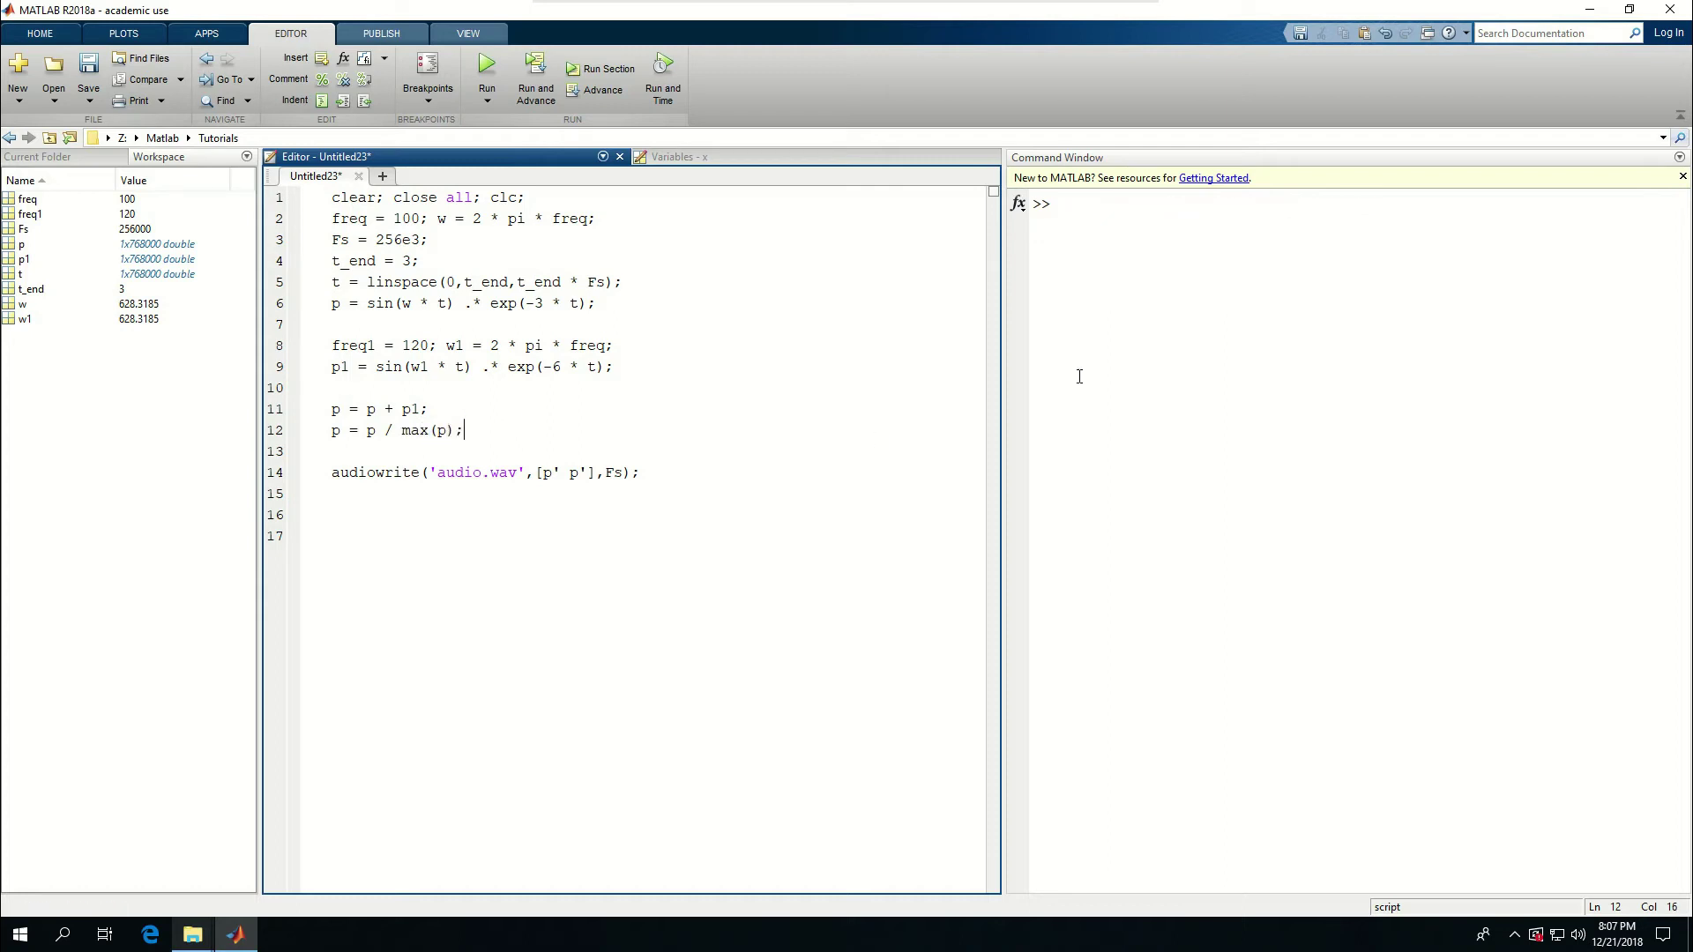
pyautogui.click(98, 159)
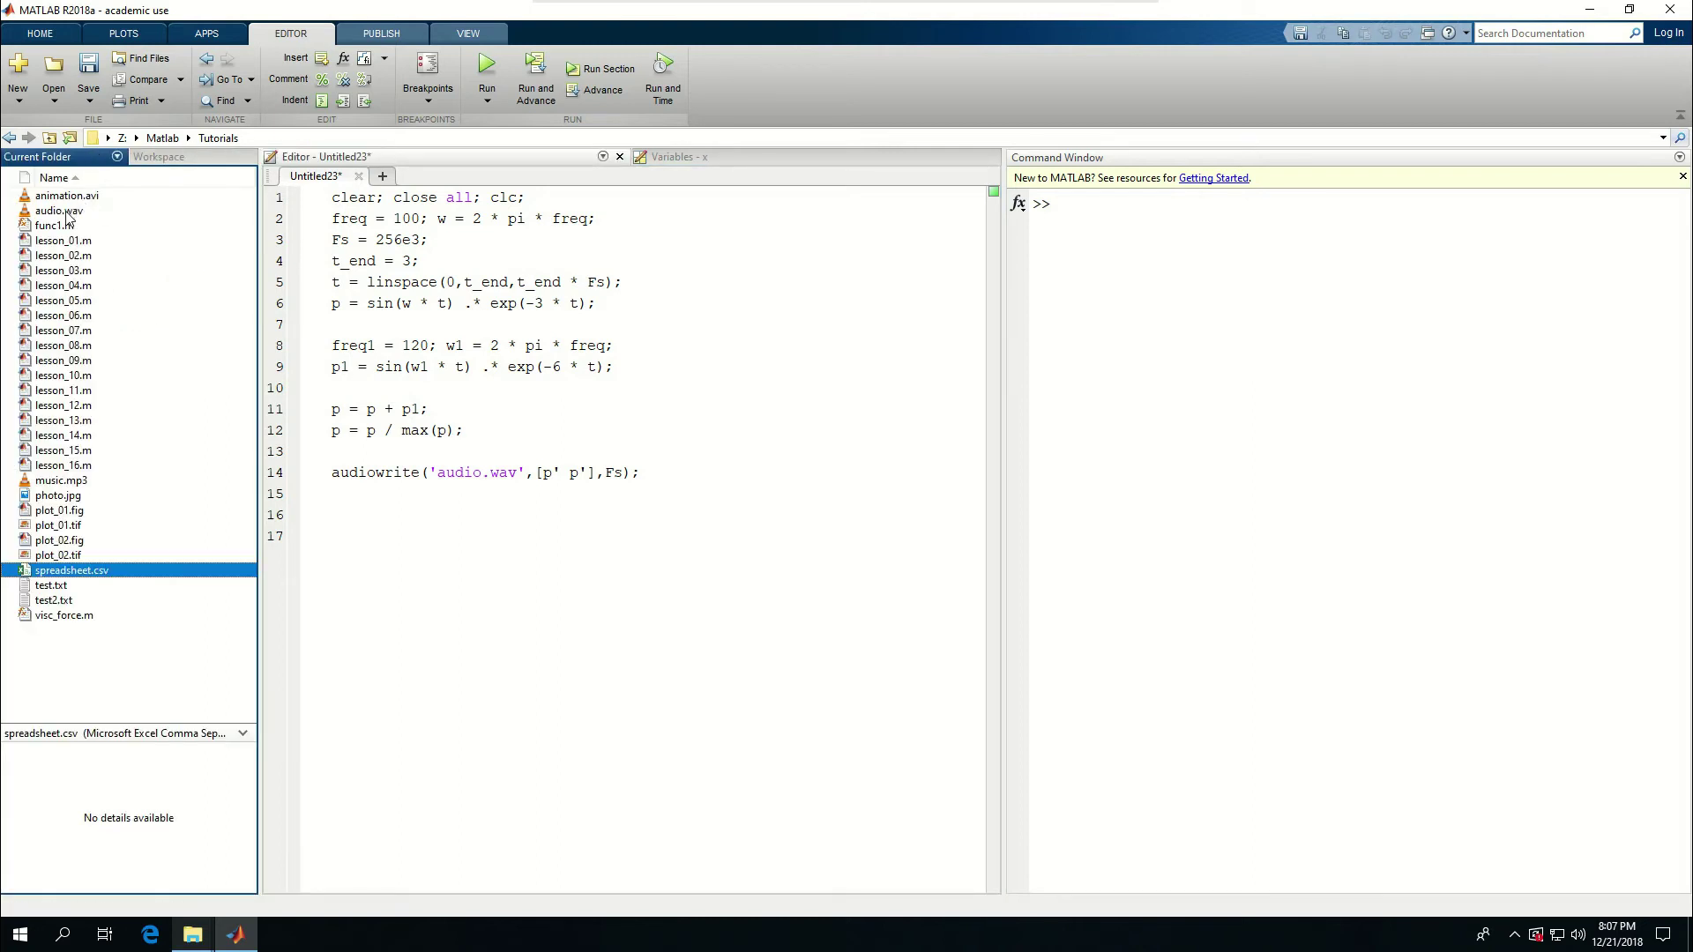
pyautogui.click(66, 213)
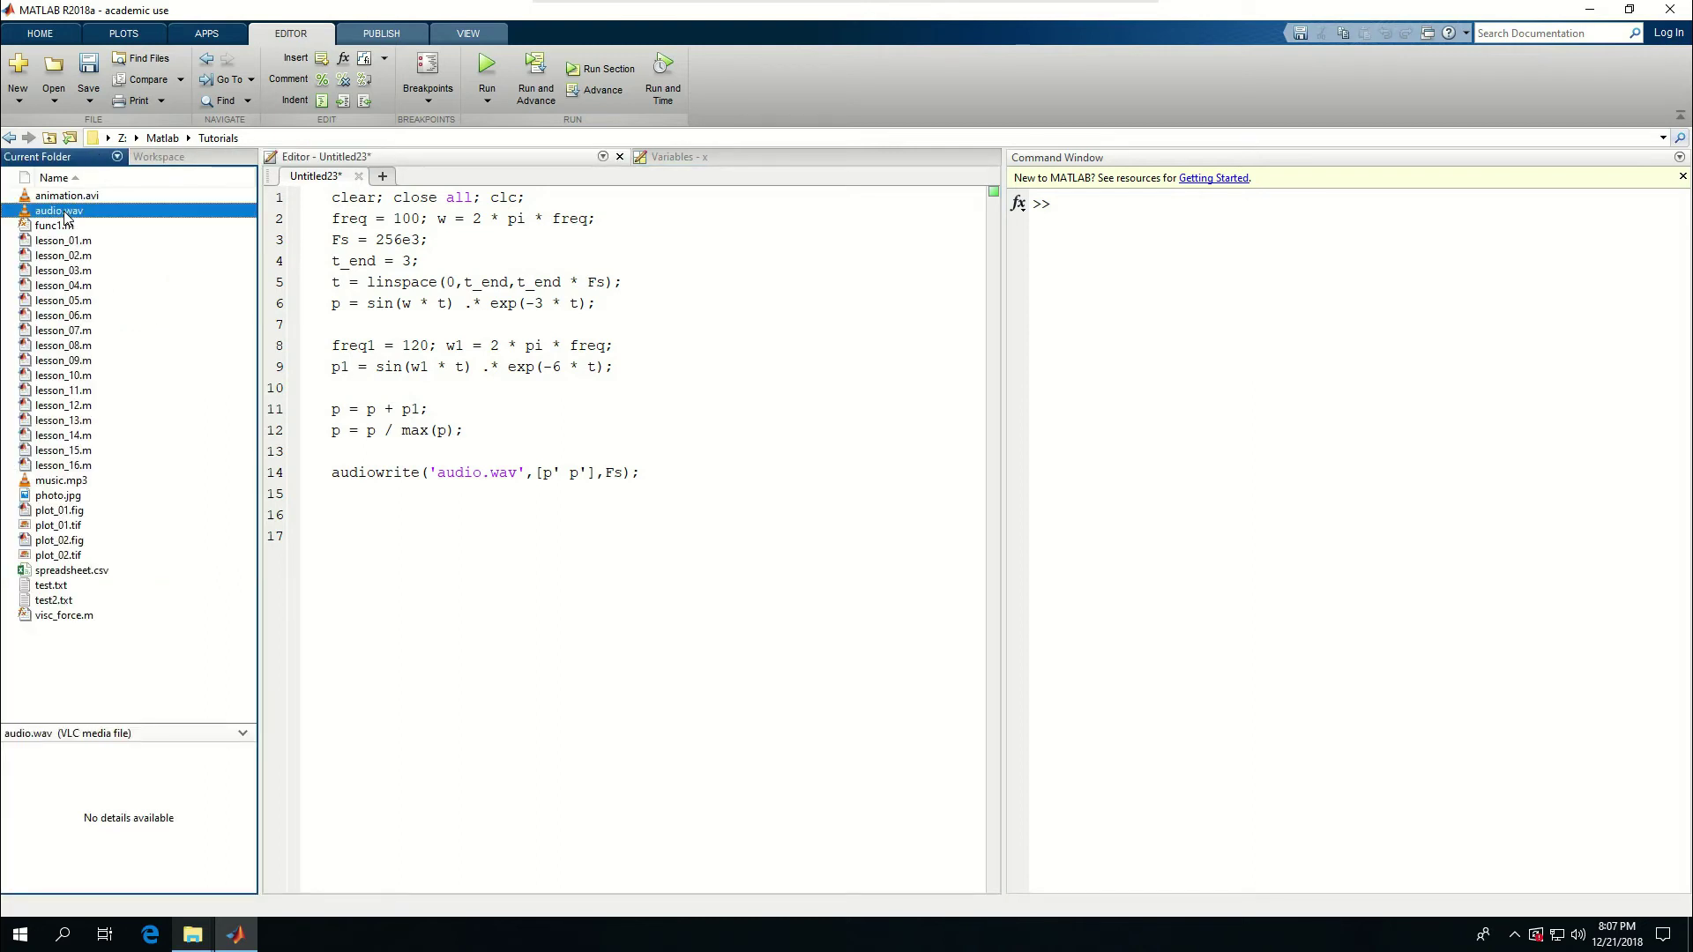
pyautogui.rightClick(65, 212)
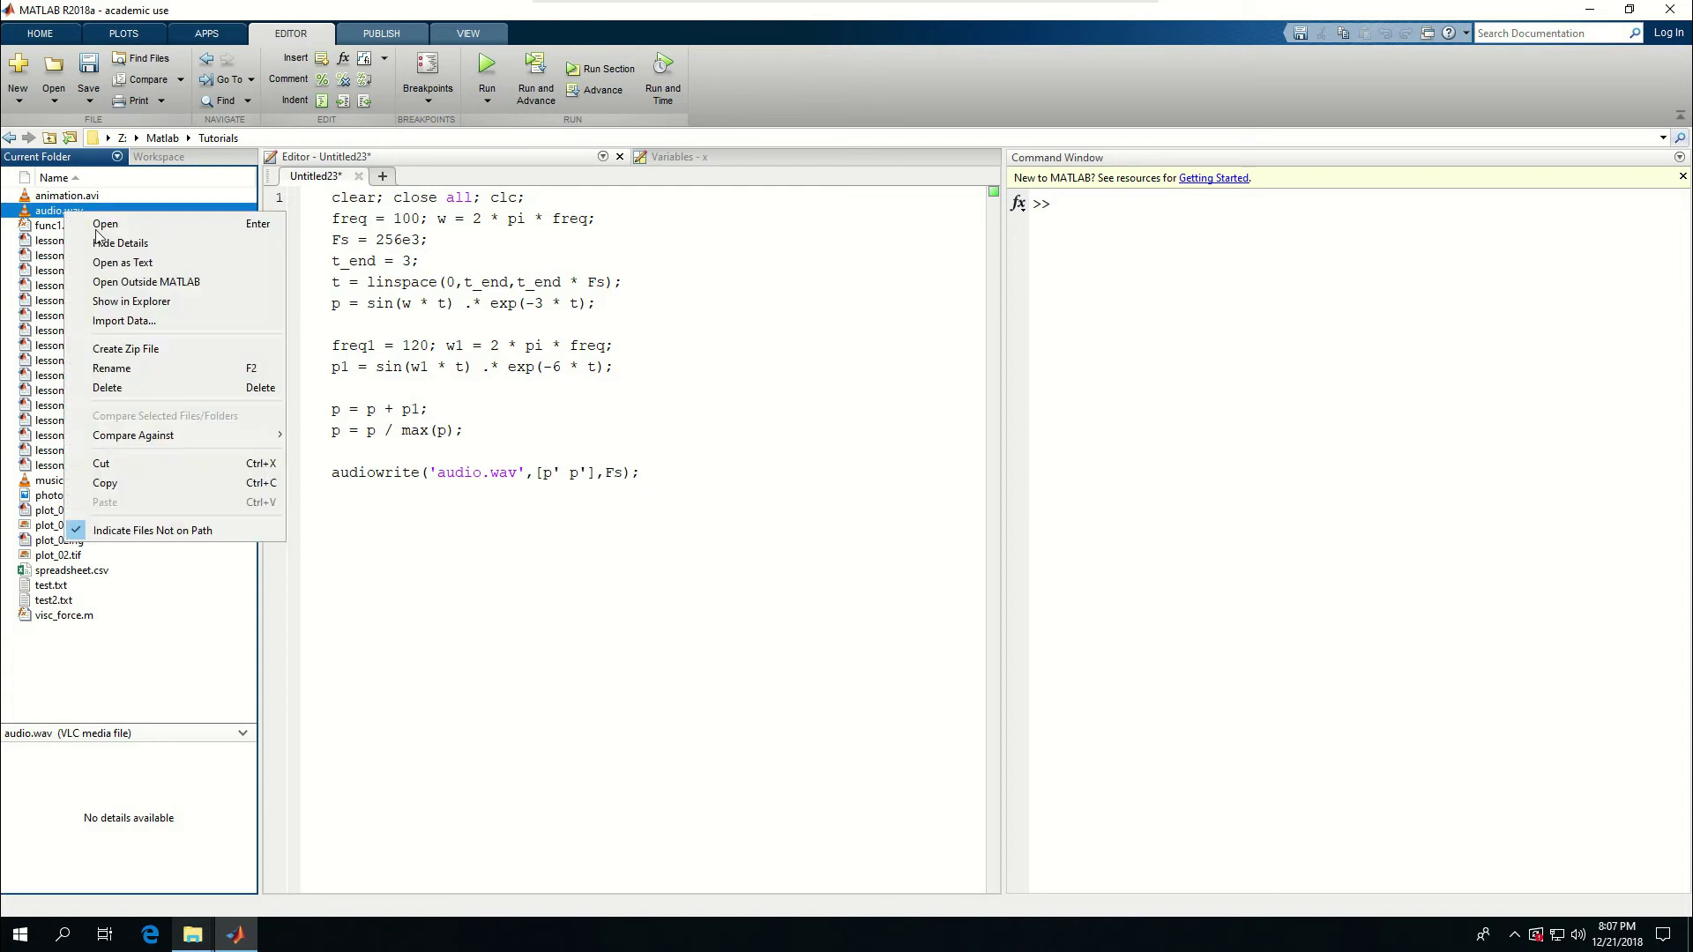
pyautogui.click(122, 283)
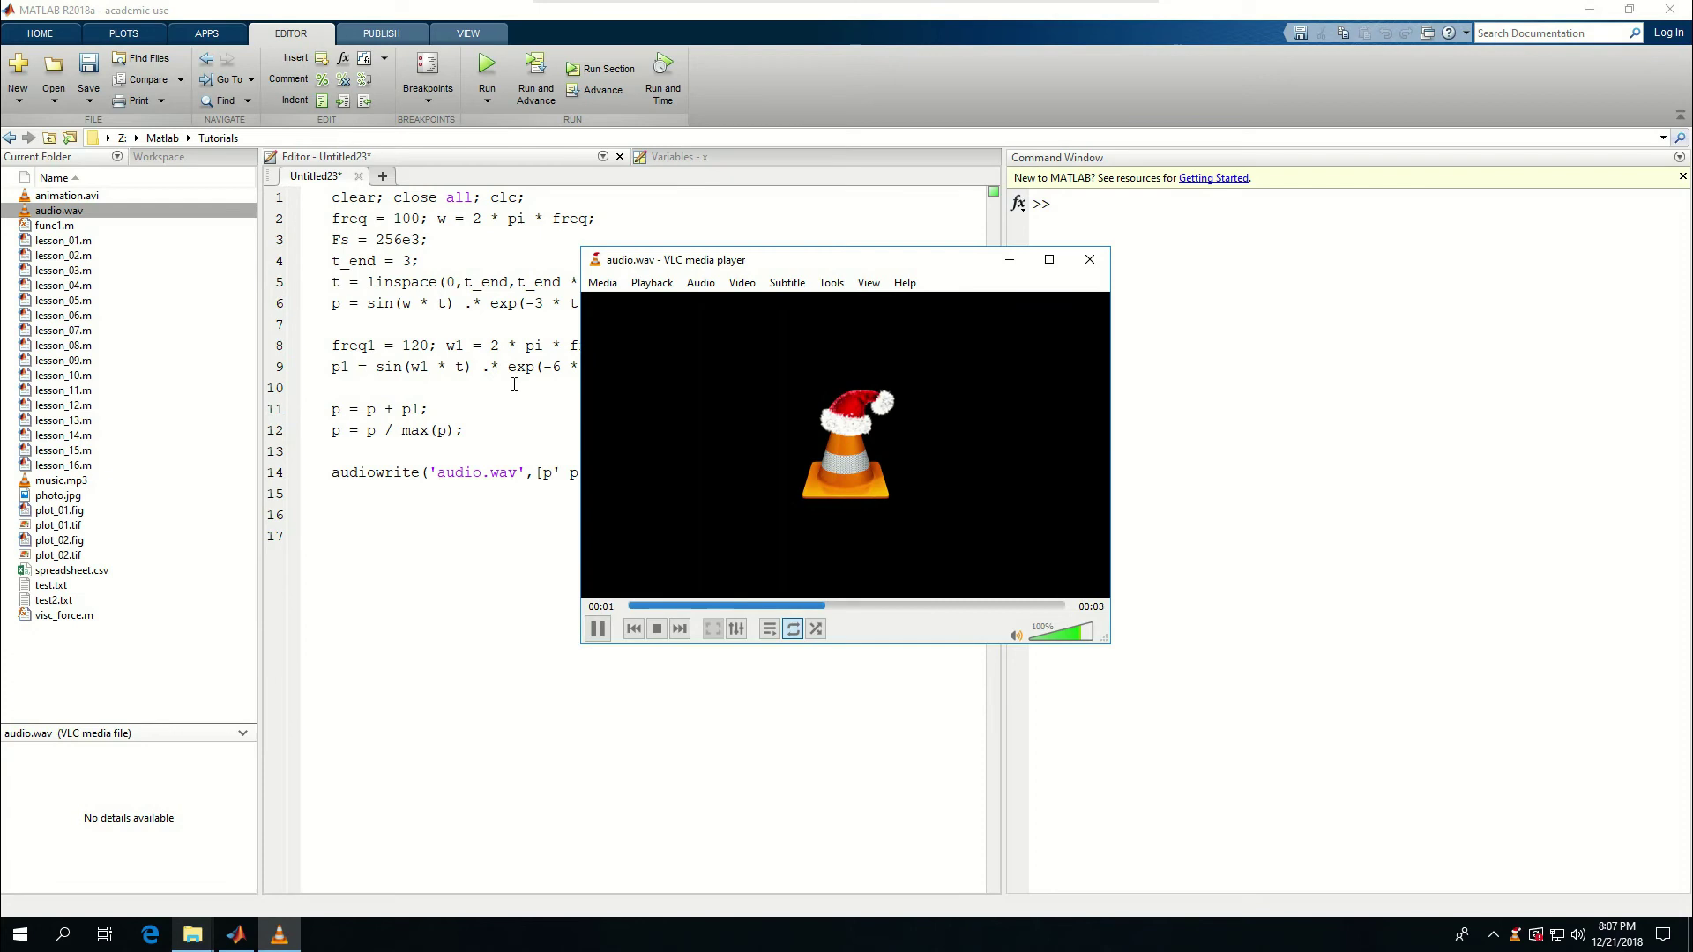
# Step: Enlarge the VLC window, stop the three-second audio.wav playback, and close VLC
pyautogui.moveTo(577, 245); pyautogui.dragTo(310, 84)
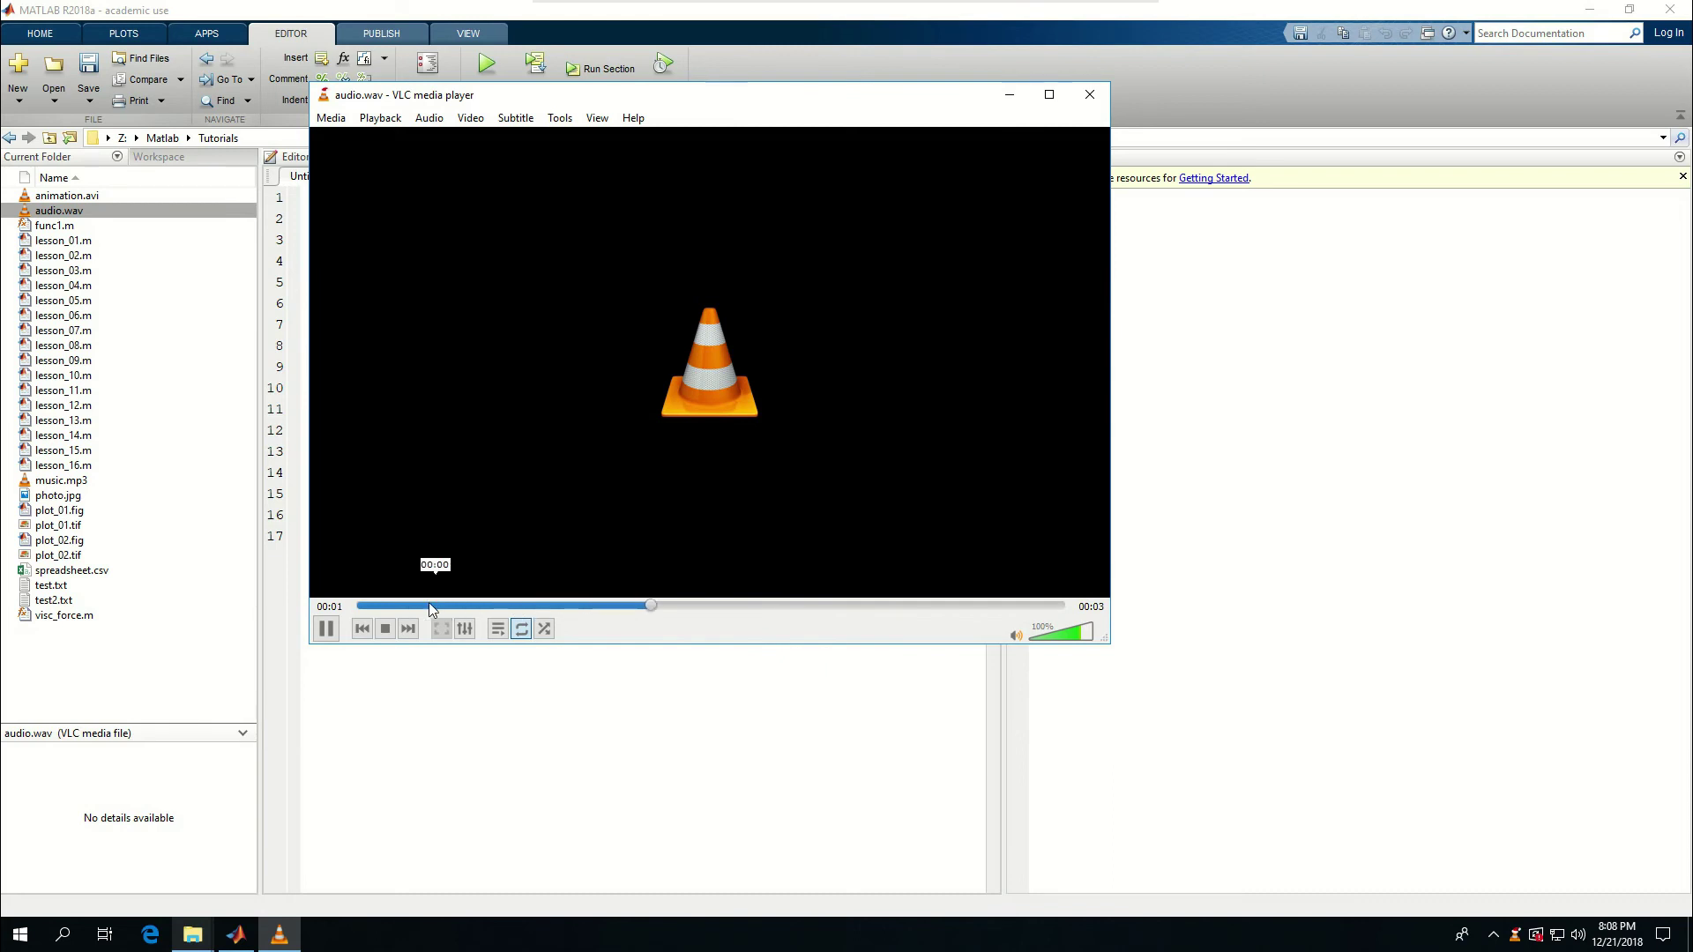
pyautogui.click(384, 629)
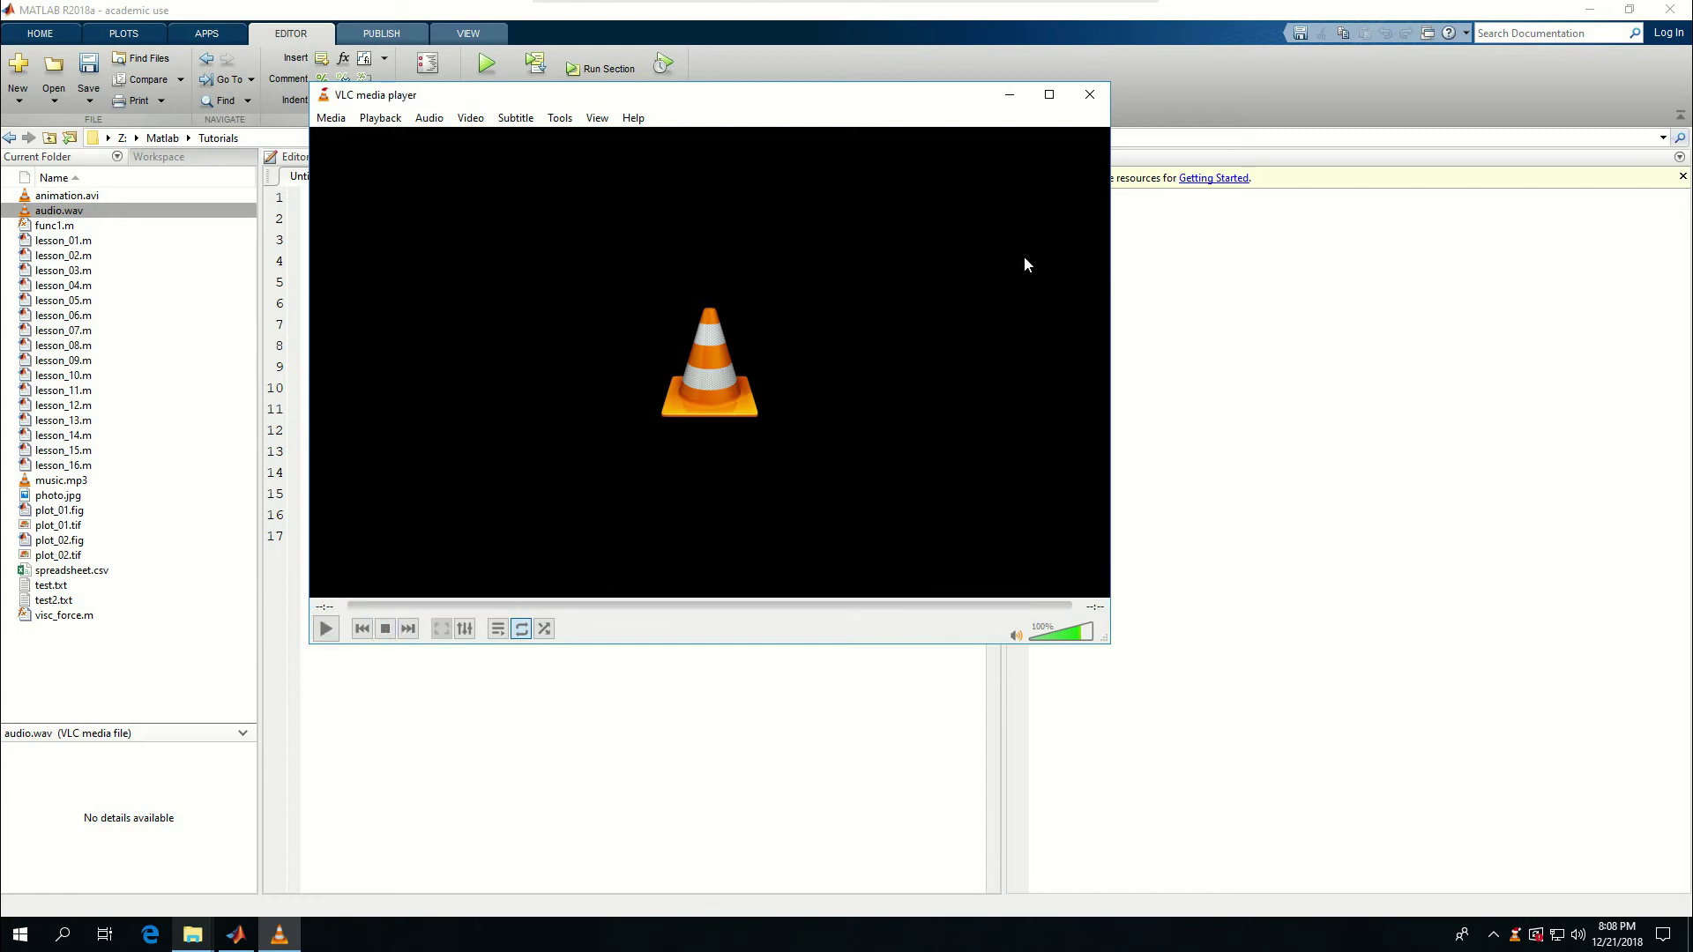
pyautogui.click(1089, 94)
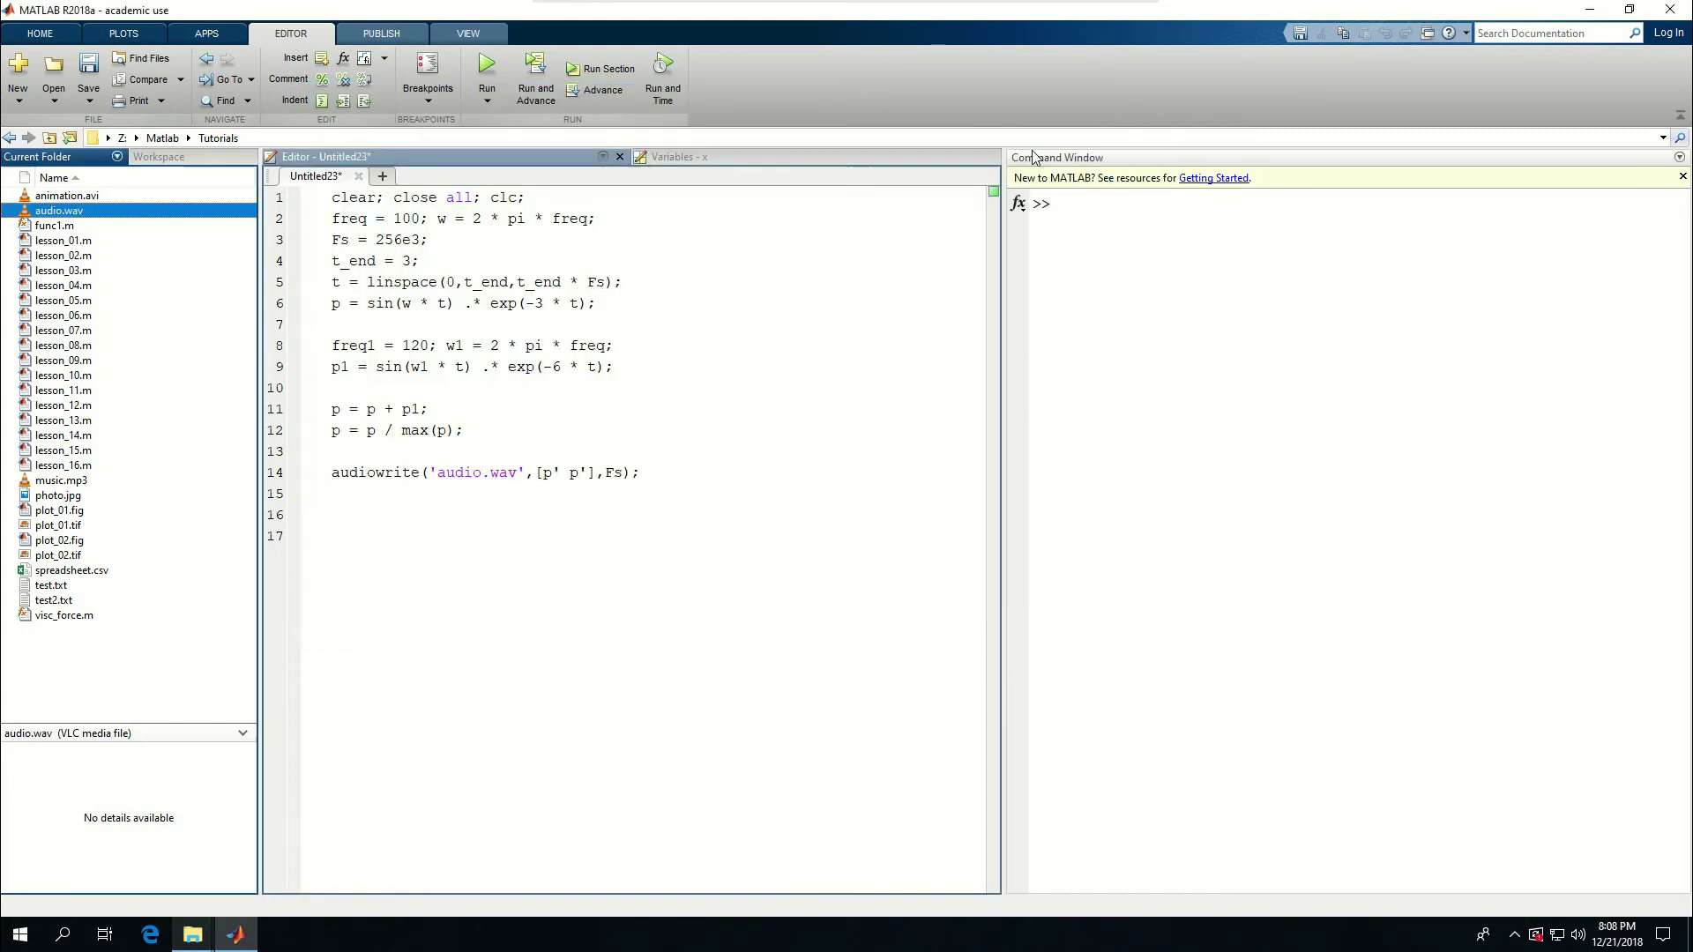
pyautogui.click(670, 484)
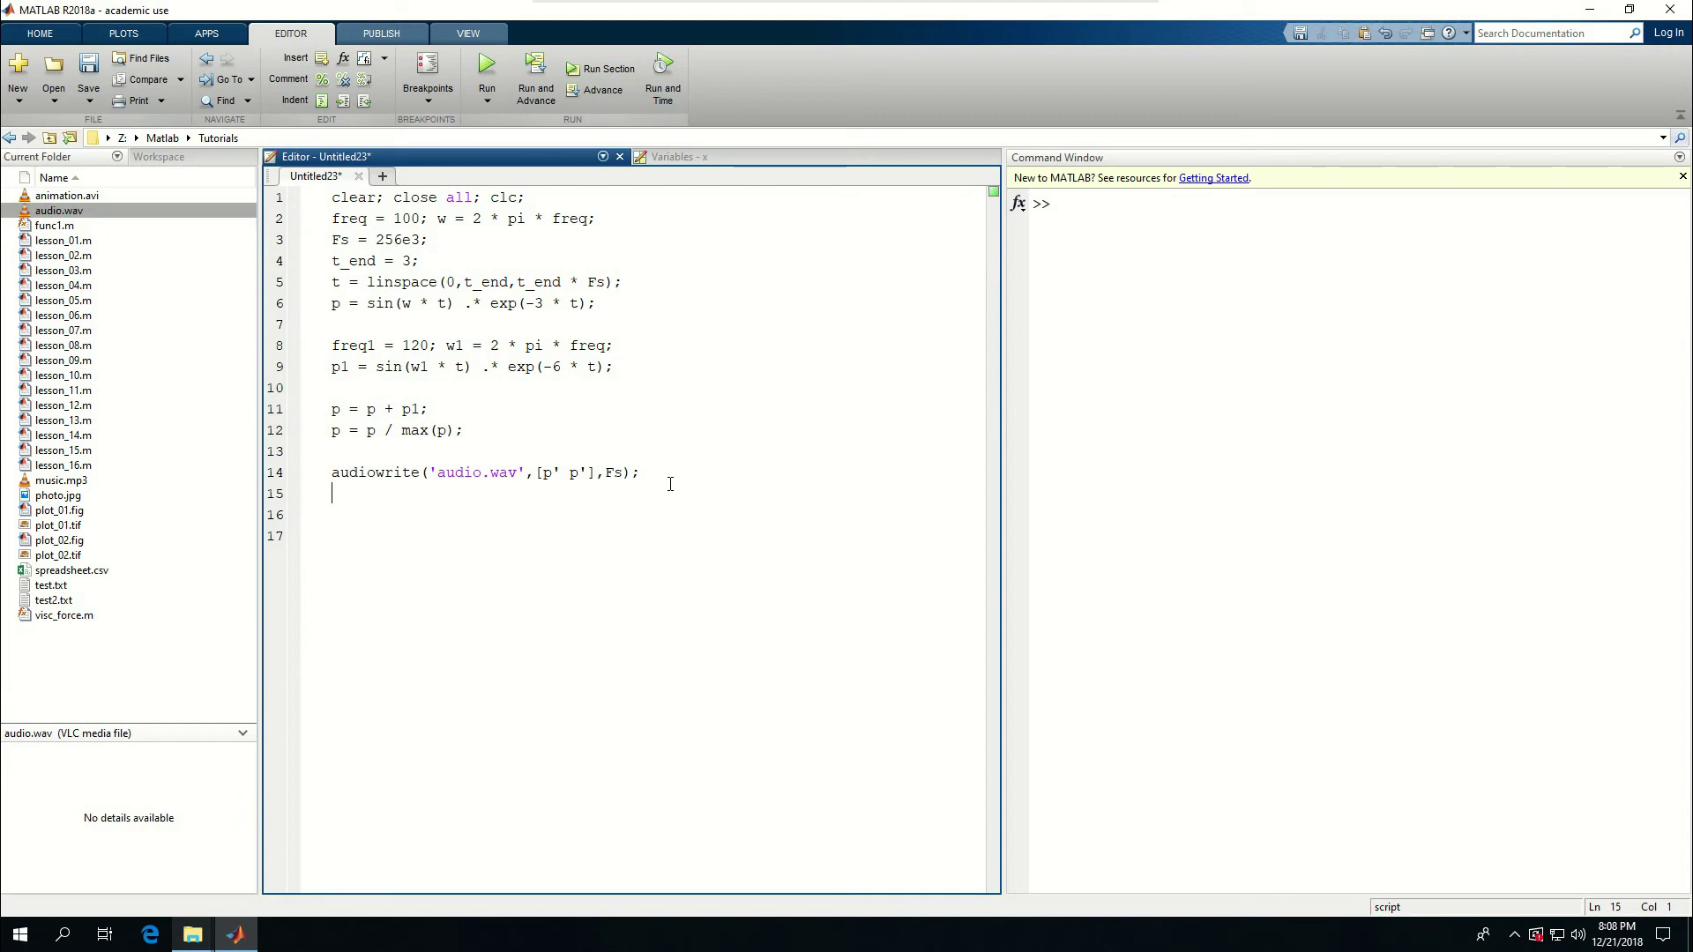
pyautogui.press('Up')
pyautogui.press('Up')
pyautogui.press('Up')
pyautogui.press('Up')
pyautogui.press('Up')
pyautogui.press('Up')
pyautogui.moveTo(332, 473); pyautogui.dragTo(423, 474)
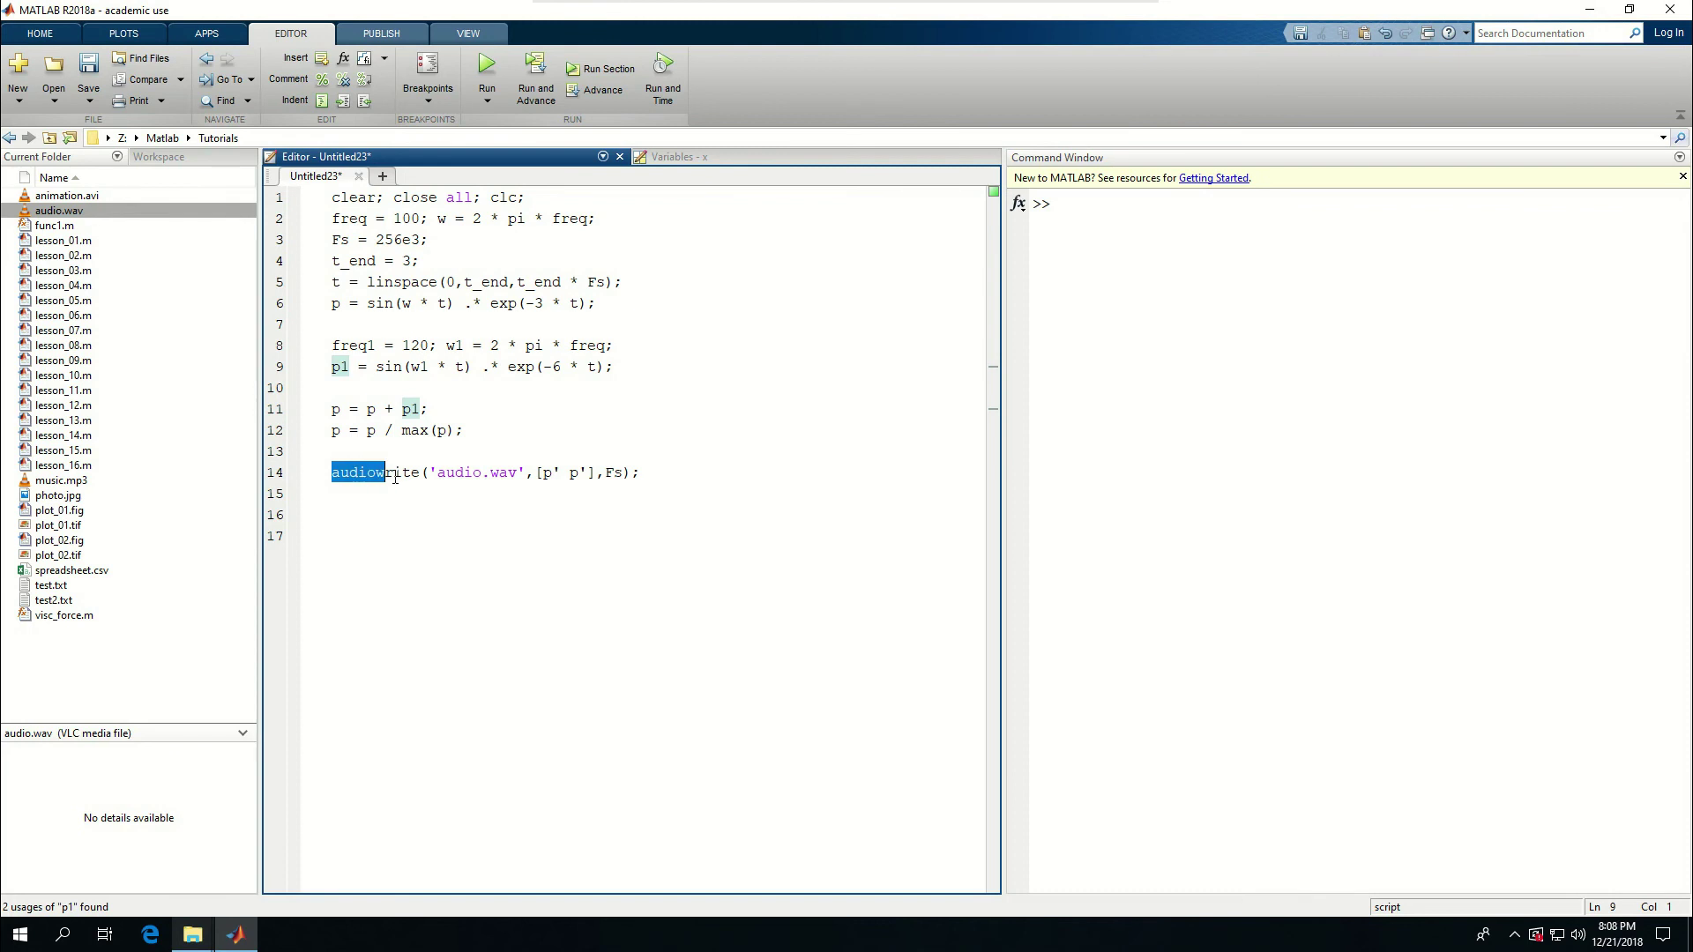
pyautogui.doubleClick(611, 472)
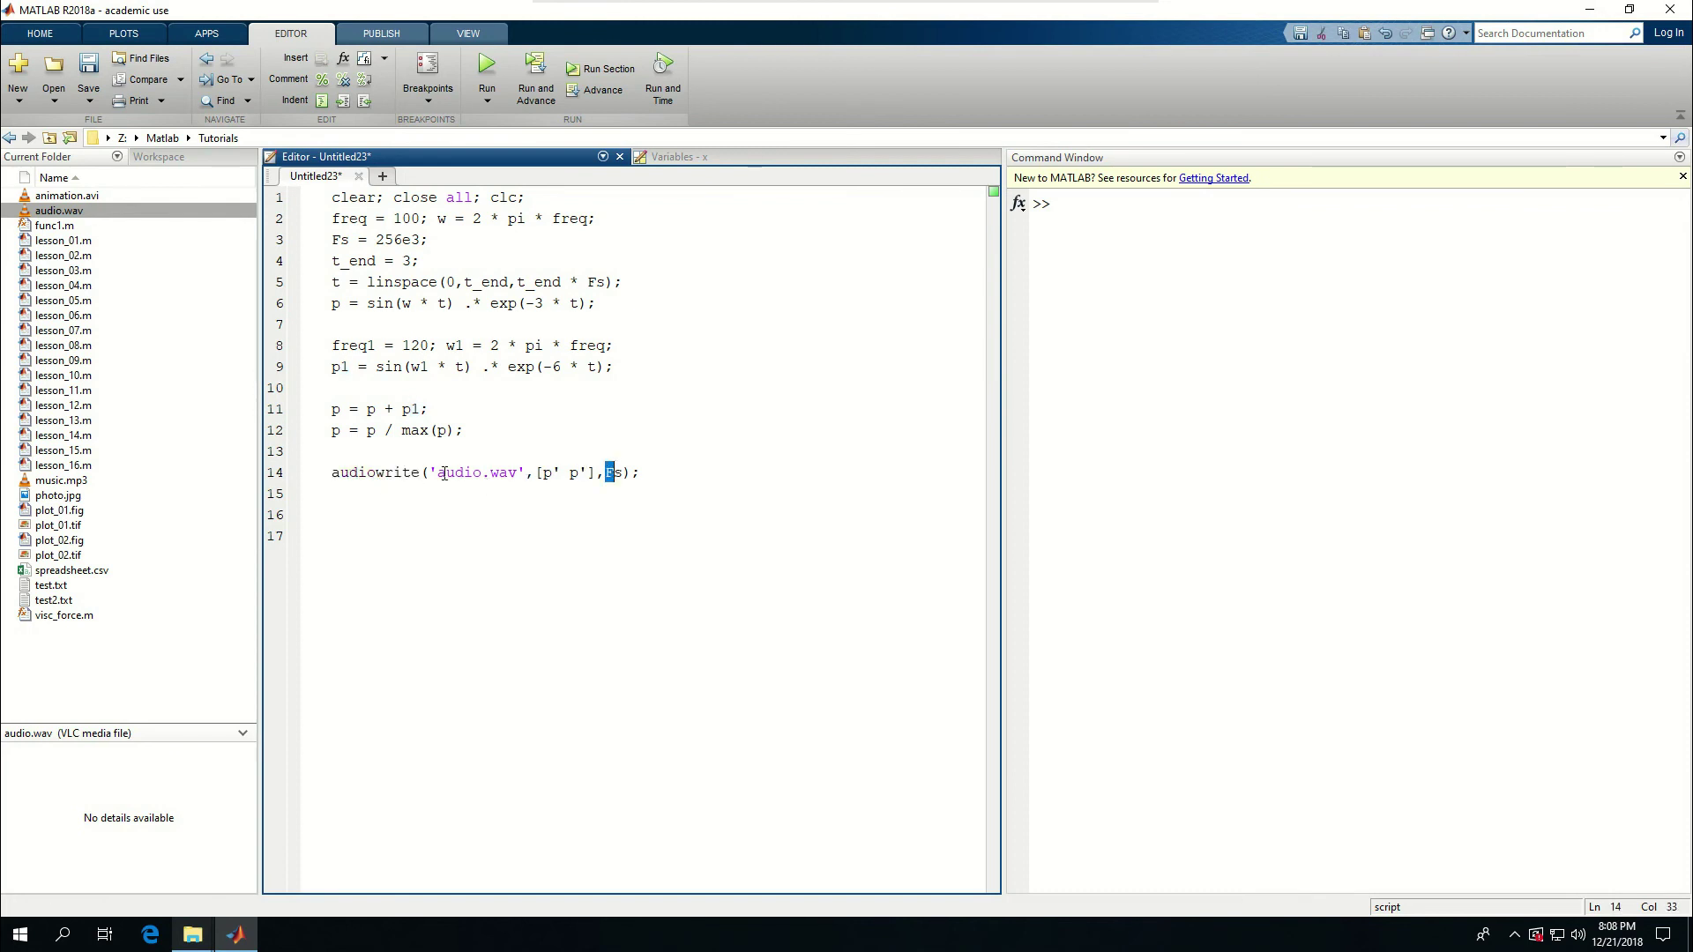